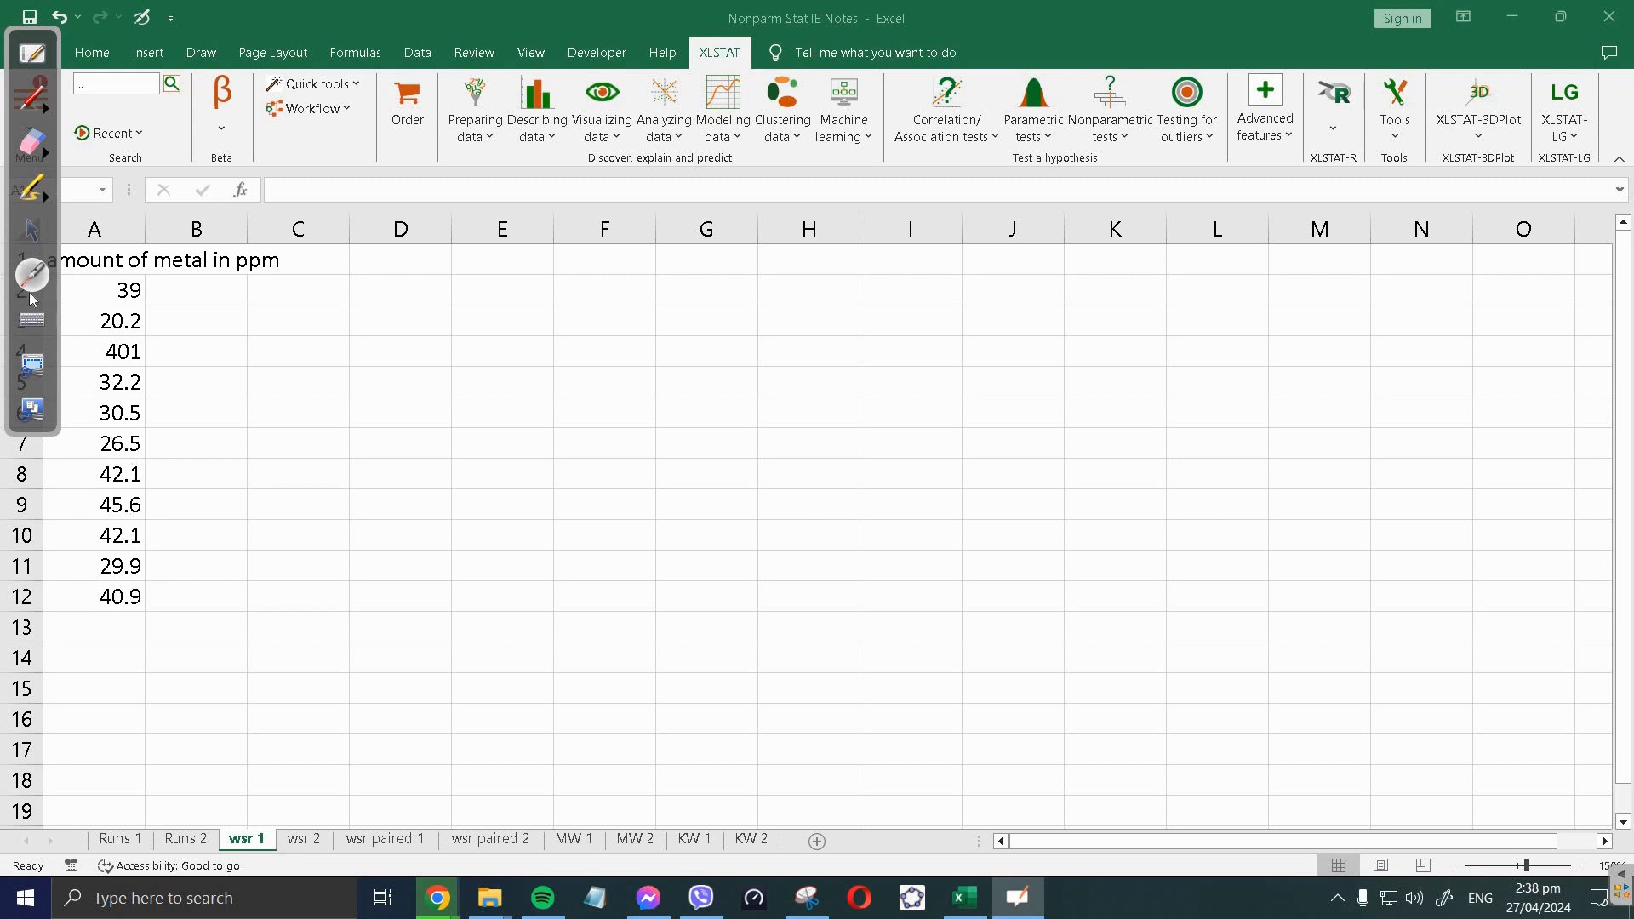
- Start a nonparametric Distribution fitting analysis from the wsr 1 sheet
{"action": "left_click", "coordinate": [33, 230]}
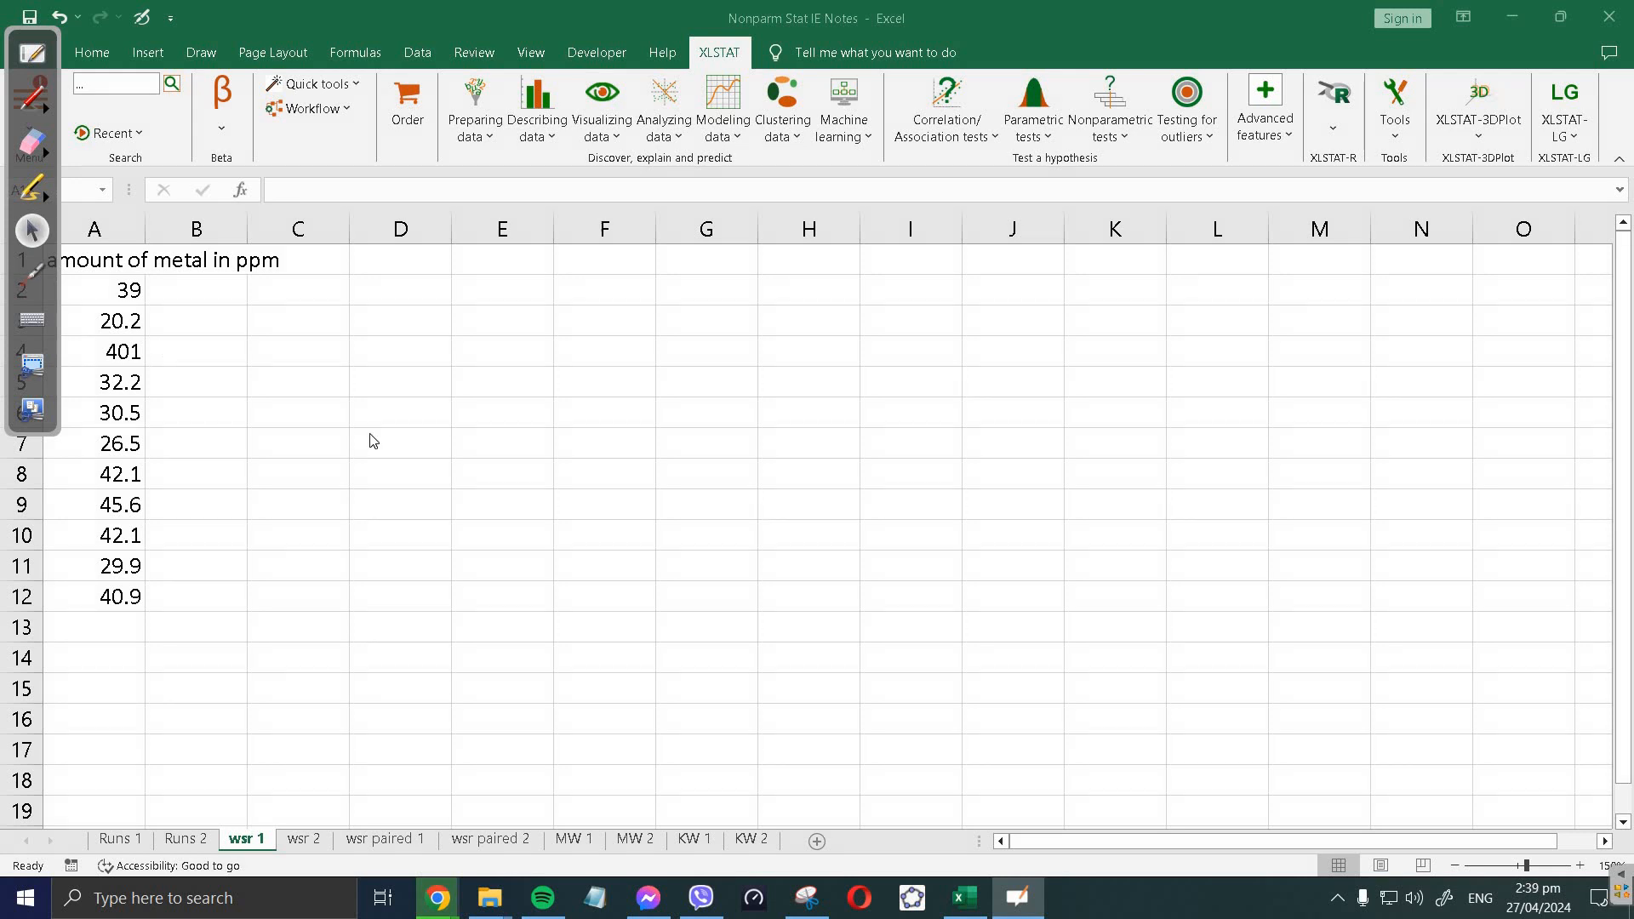
{"action": "left_click", "coordinate": [1124, 142]}
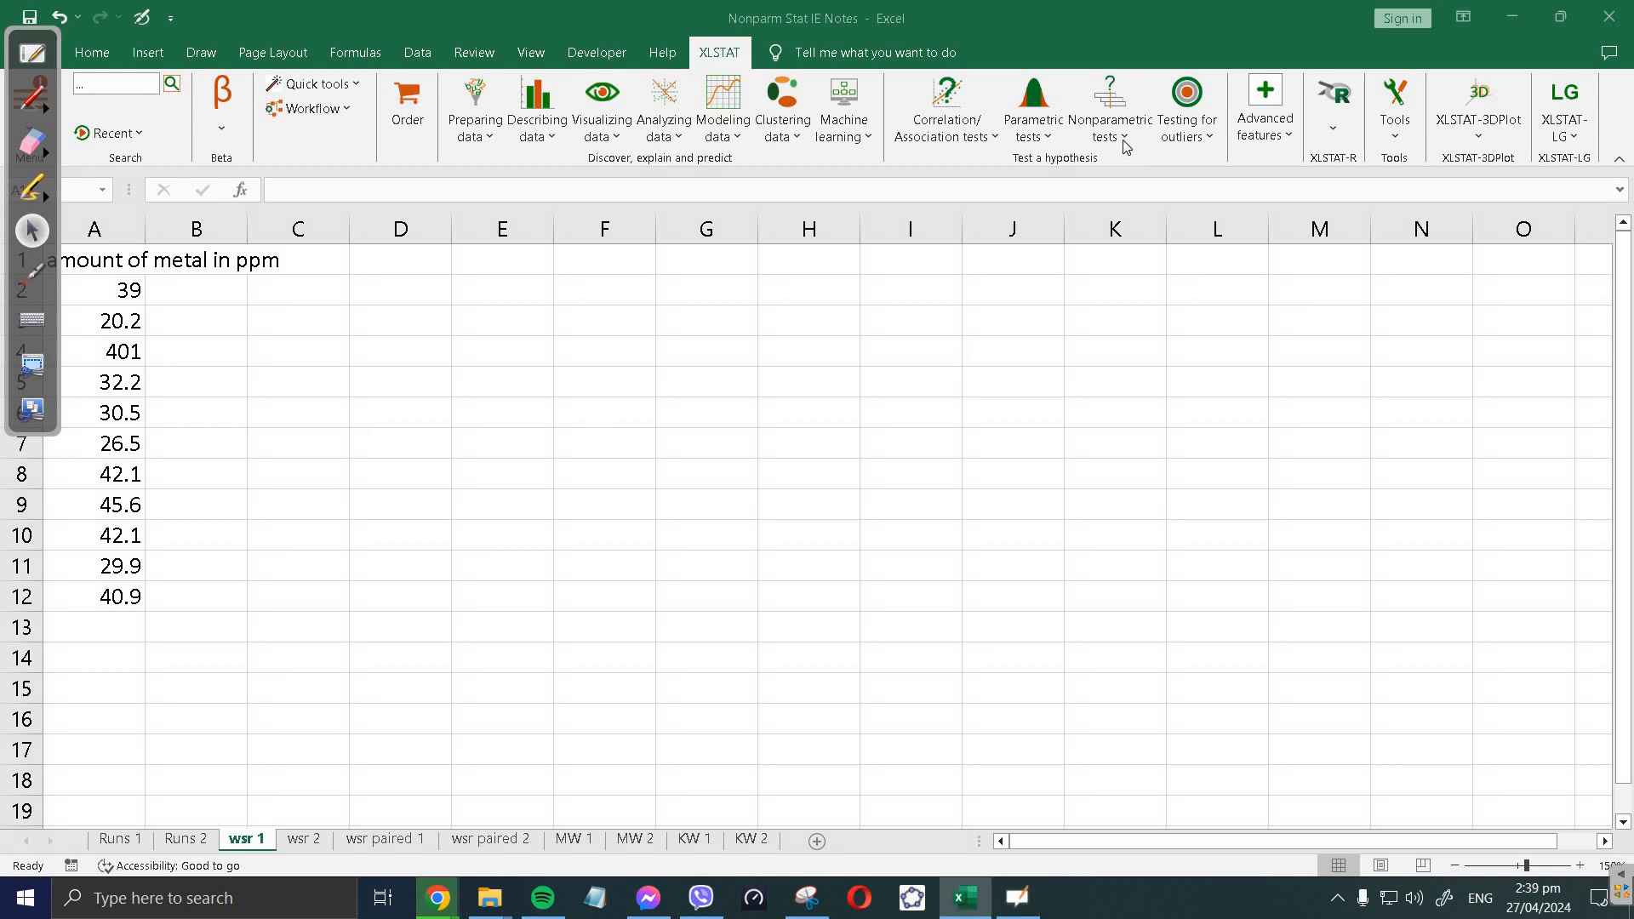
{"action": "left_click", "coordinate": [1125, 147]}
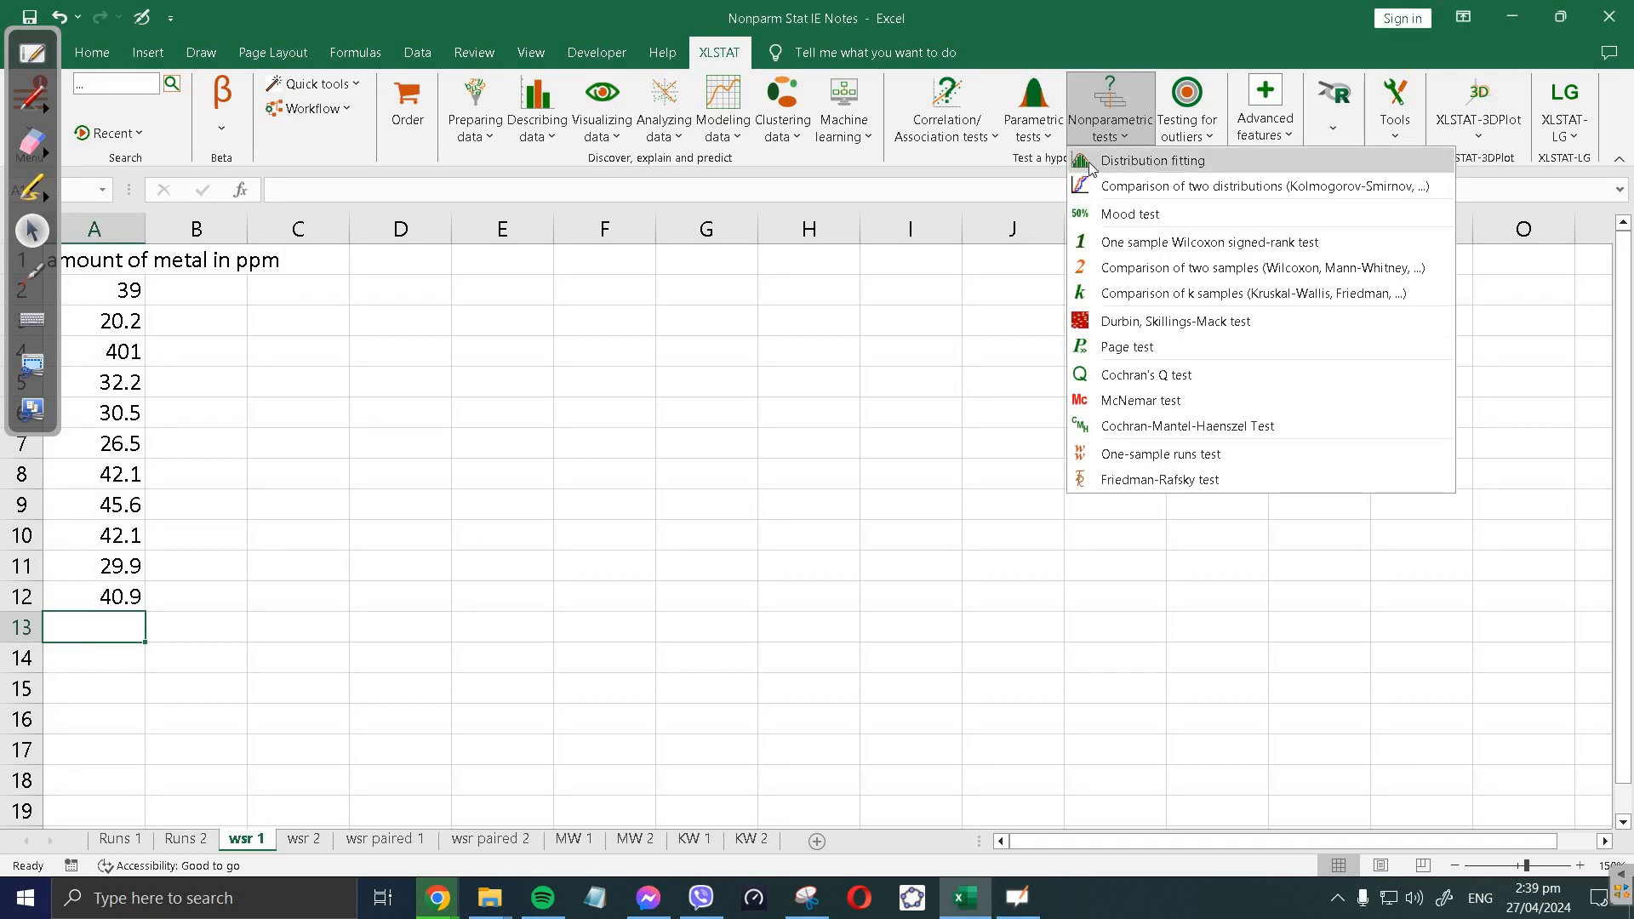
{"action": "left_click", "coordinate": [1132, 172]}
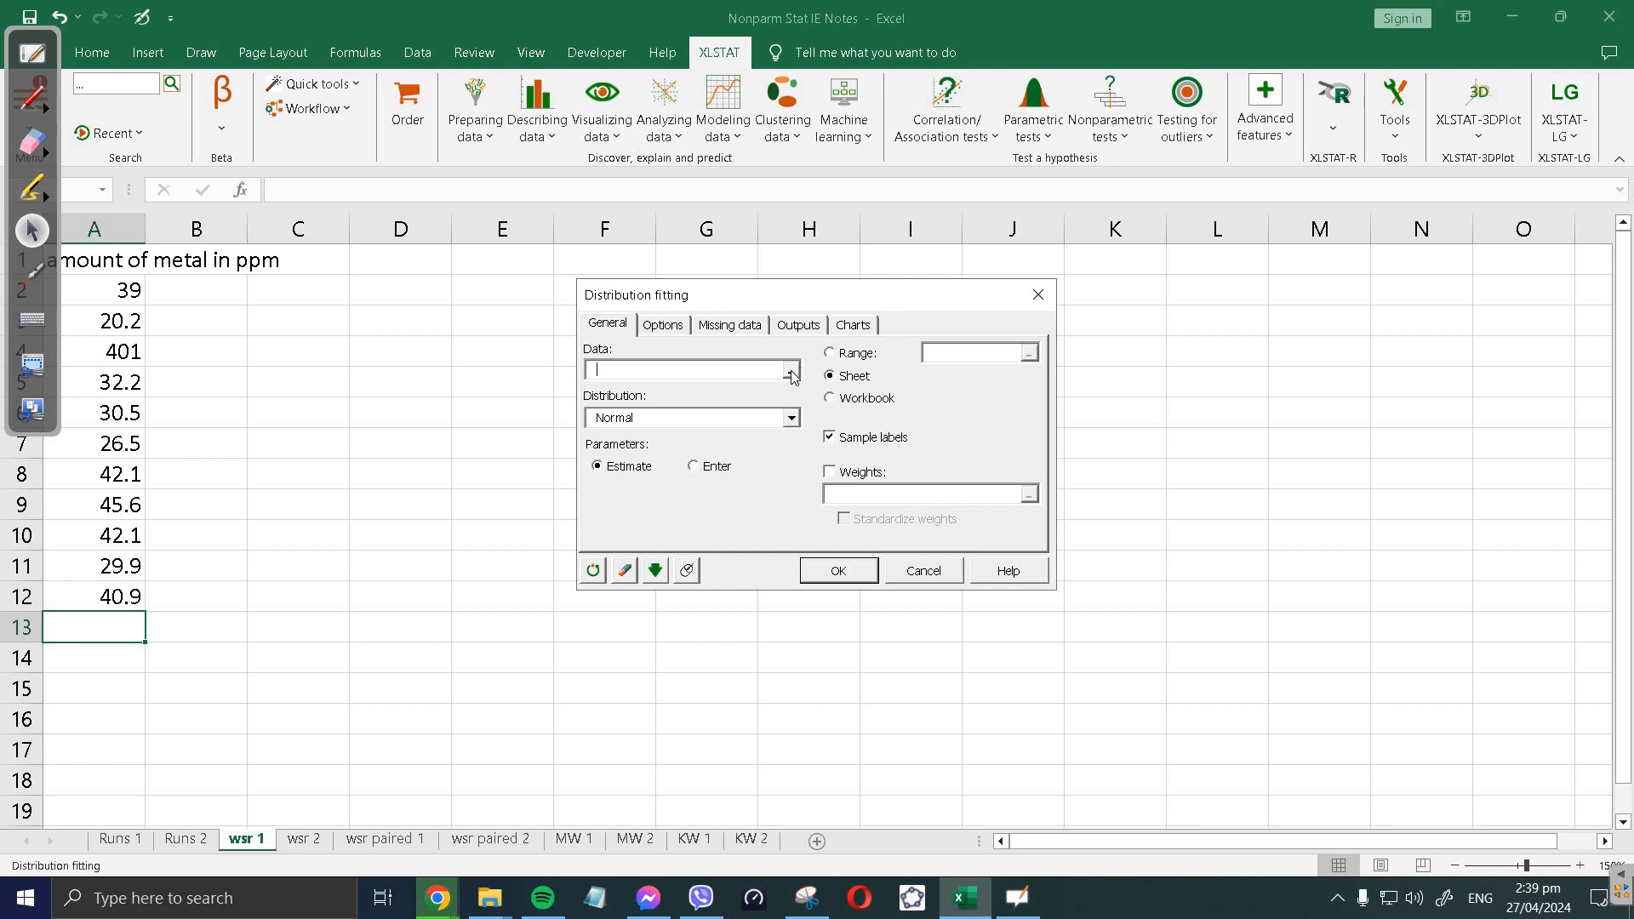
- Use the metal amounts in A1:A12, header included, as the data and choose the Normal distribution
{"action": "left_click", "coordinate": [791, 373]}
{"action": "left_click_drag", "start_coordinate": [109, 260], "coordinate": [127, 603]}
{"action": "left_click", "coordinate": [890, 365]}
{"action": "left_click", "coordinate": [669, 417]}
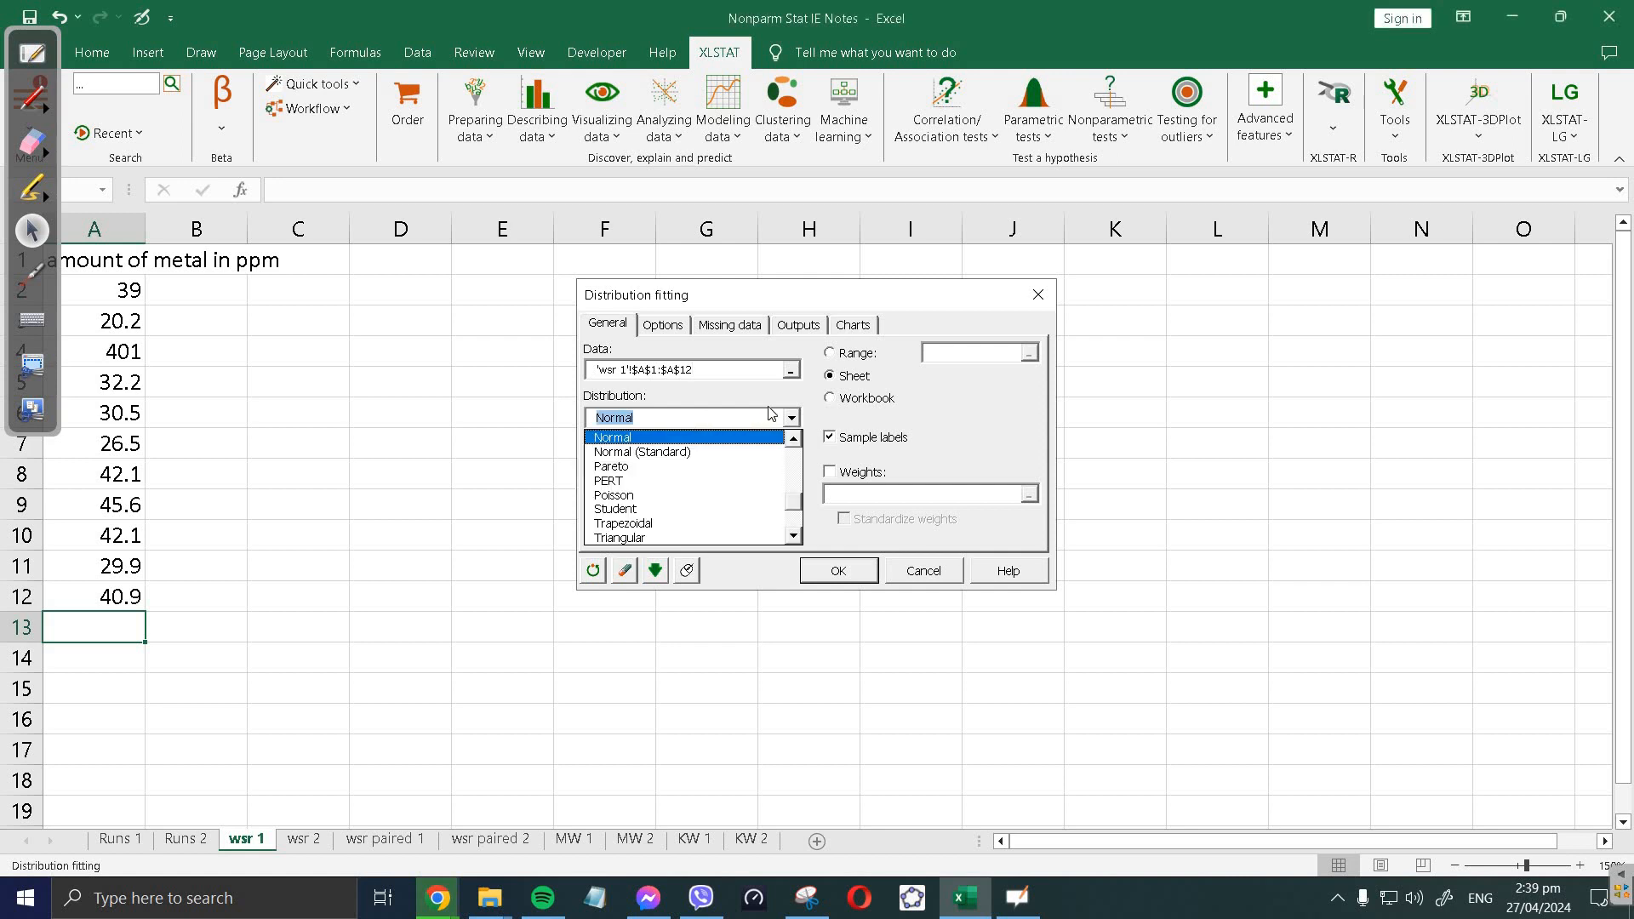
{"action": "left_click", "coordinate": [716, 442]}
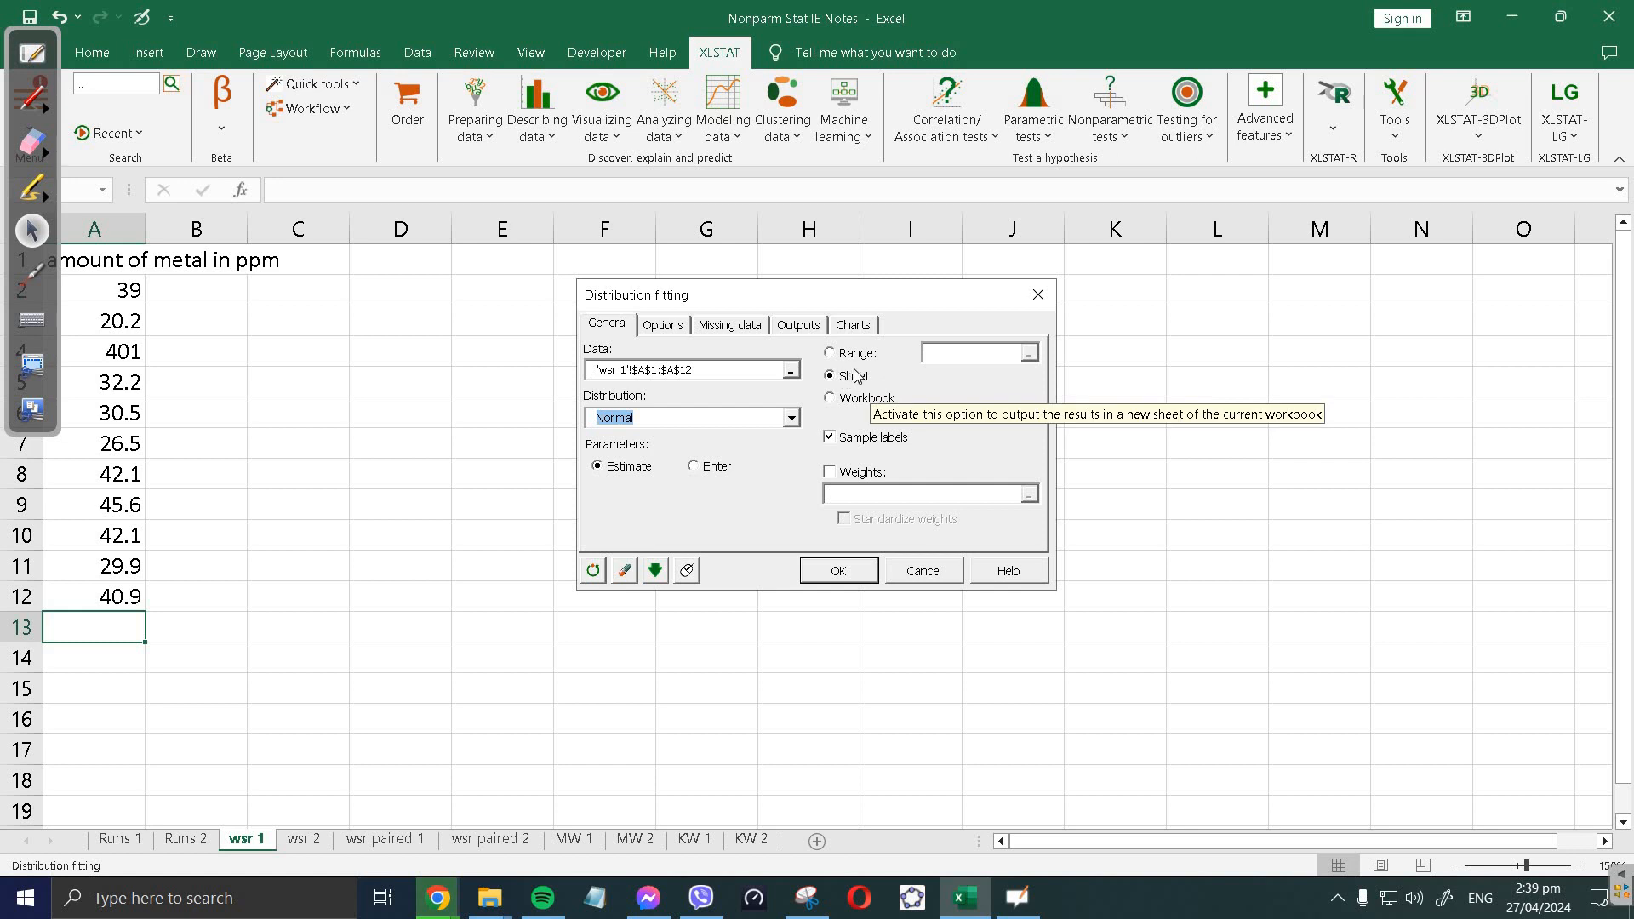
- Review the test options and outputs, and enable bar histograms for the distribution fitting
{"action": "left_click", "coordinate": [669, 332]}
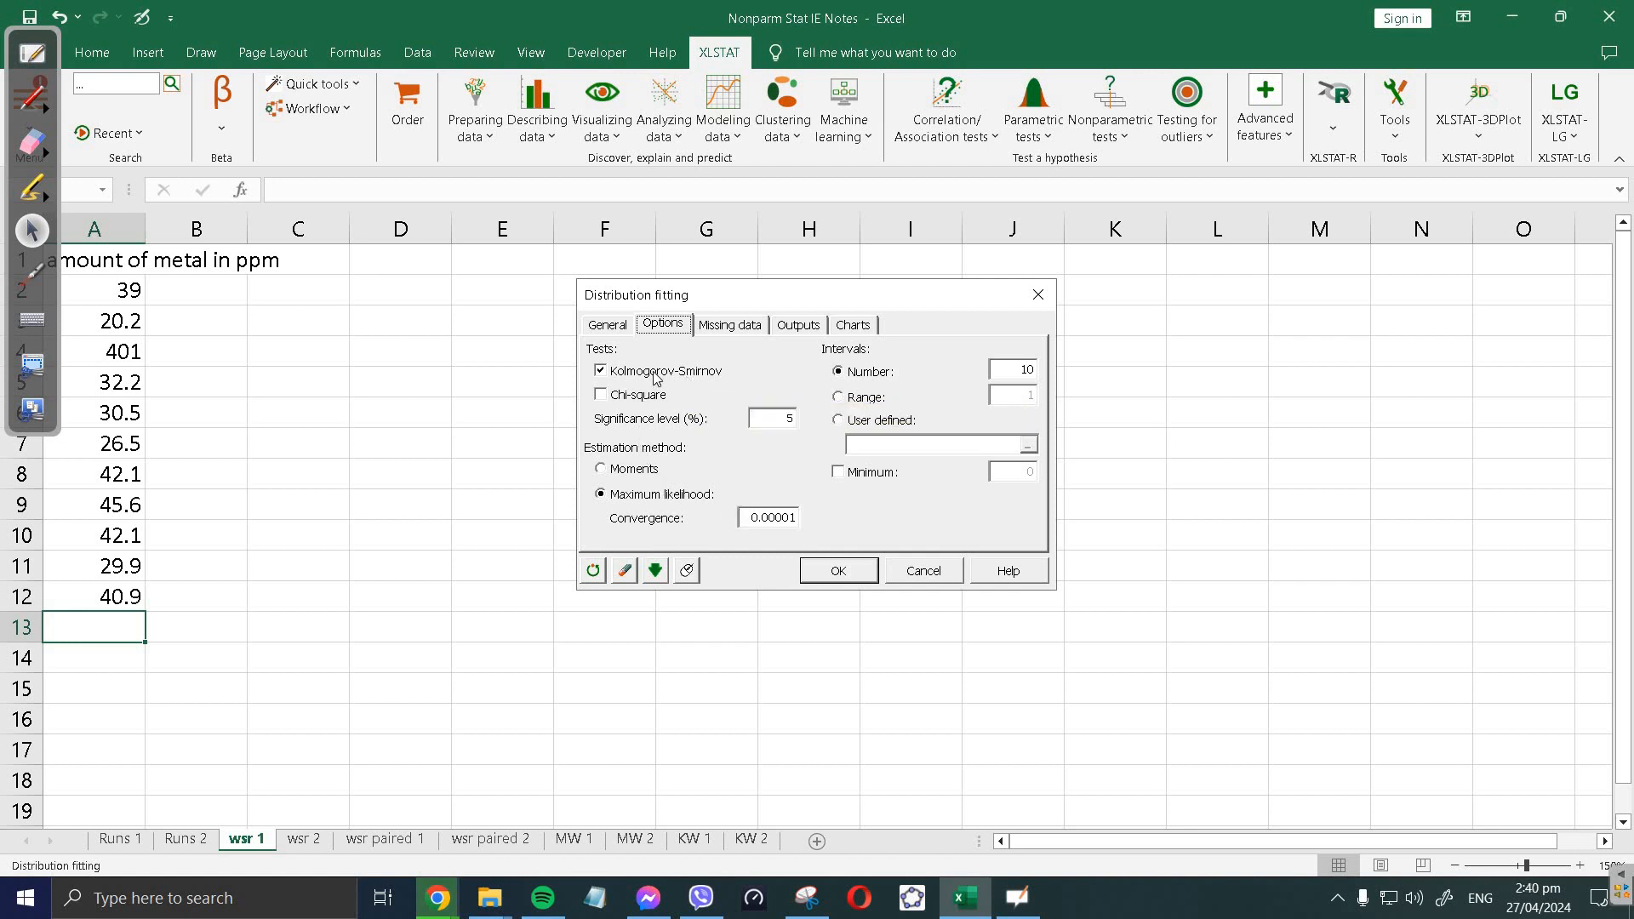
{"action": "left_click", "coordinate": [810, 325]}
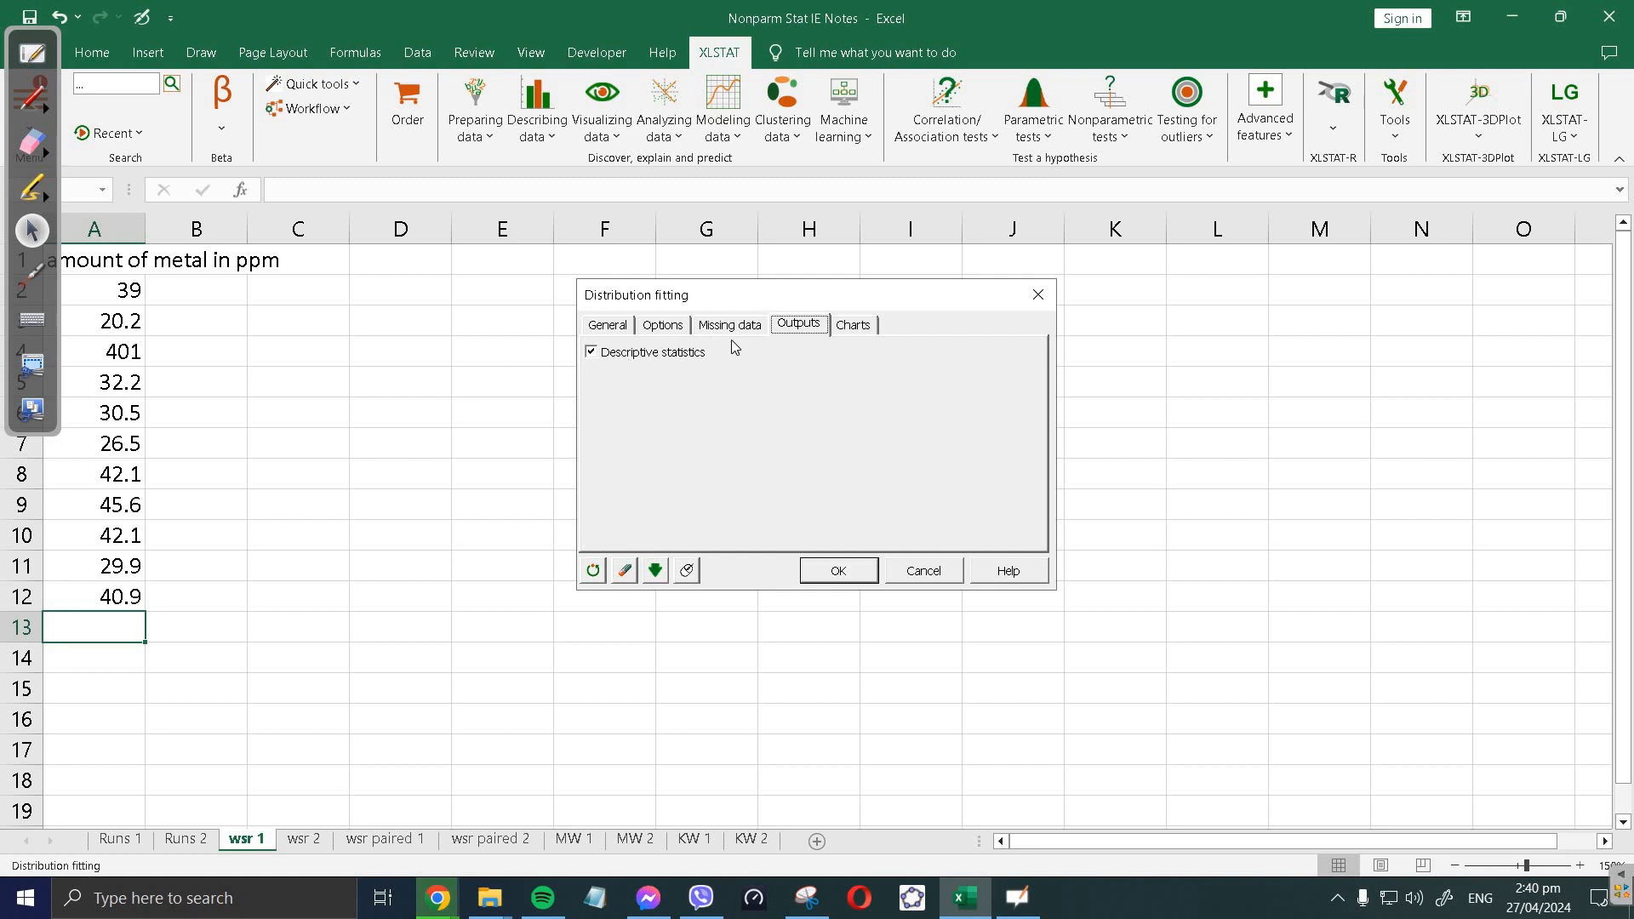
{"action": "left_click", "coordinate": [846, 325]}
{"action": "left_click", "coordinate": [785, 328]}
{"action": "left_click", "coordinate": [869, 325]}
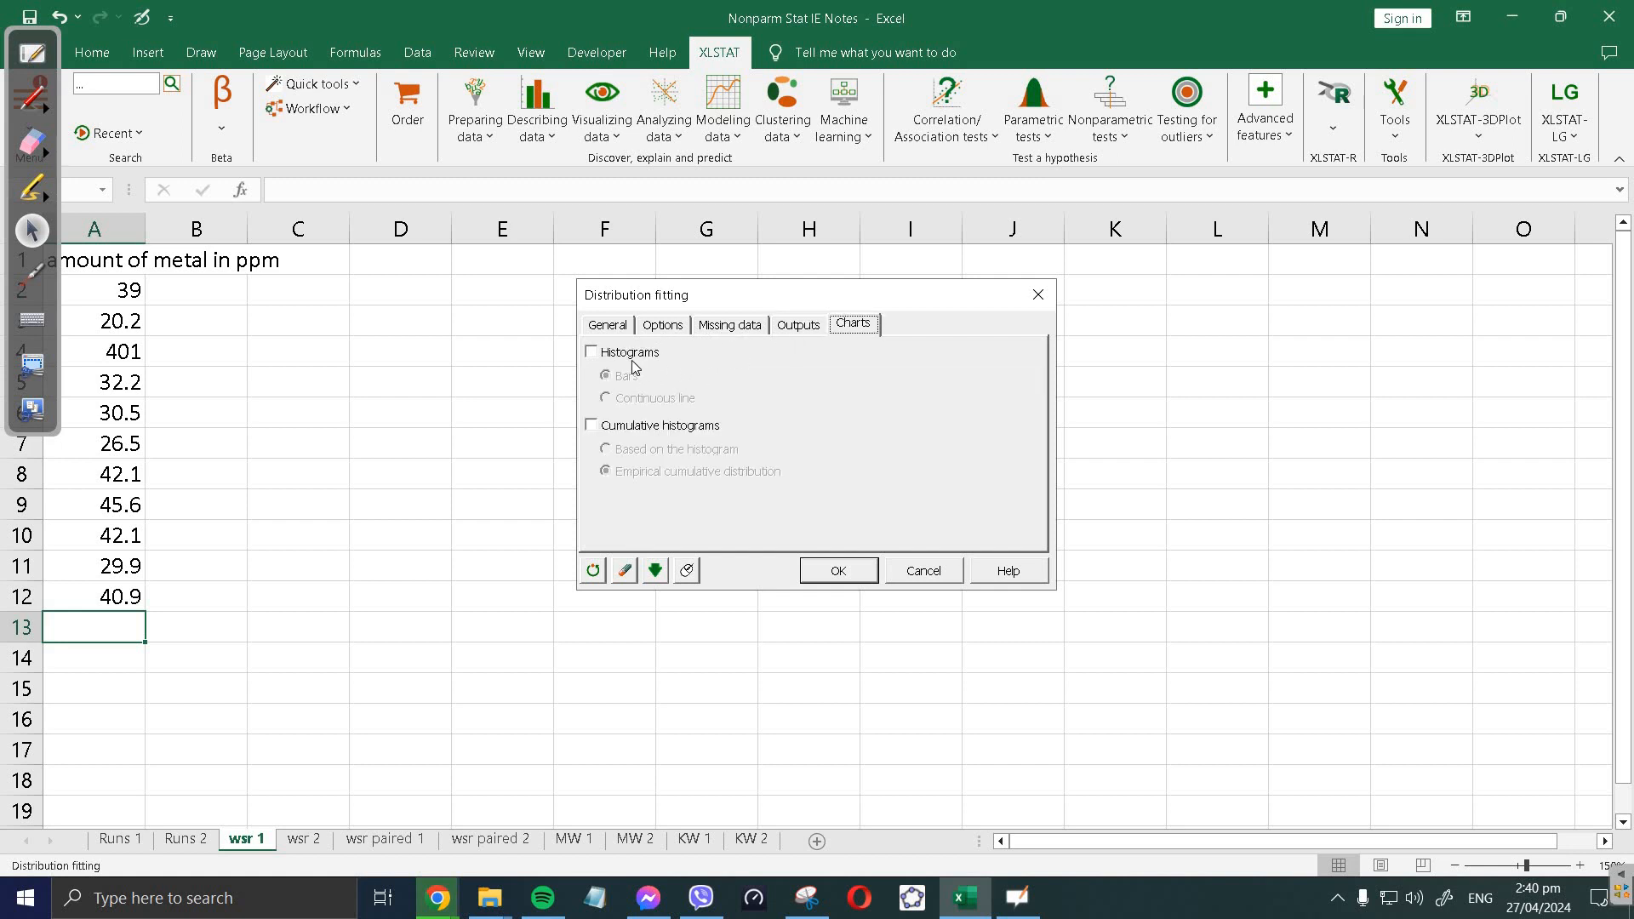
{"action": "left_click", "coordinate": [631, 358]}
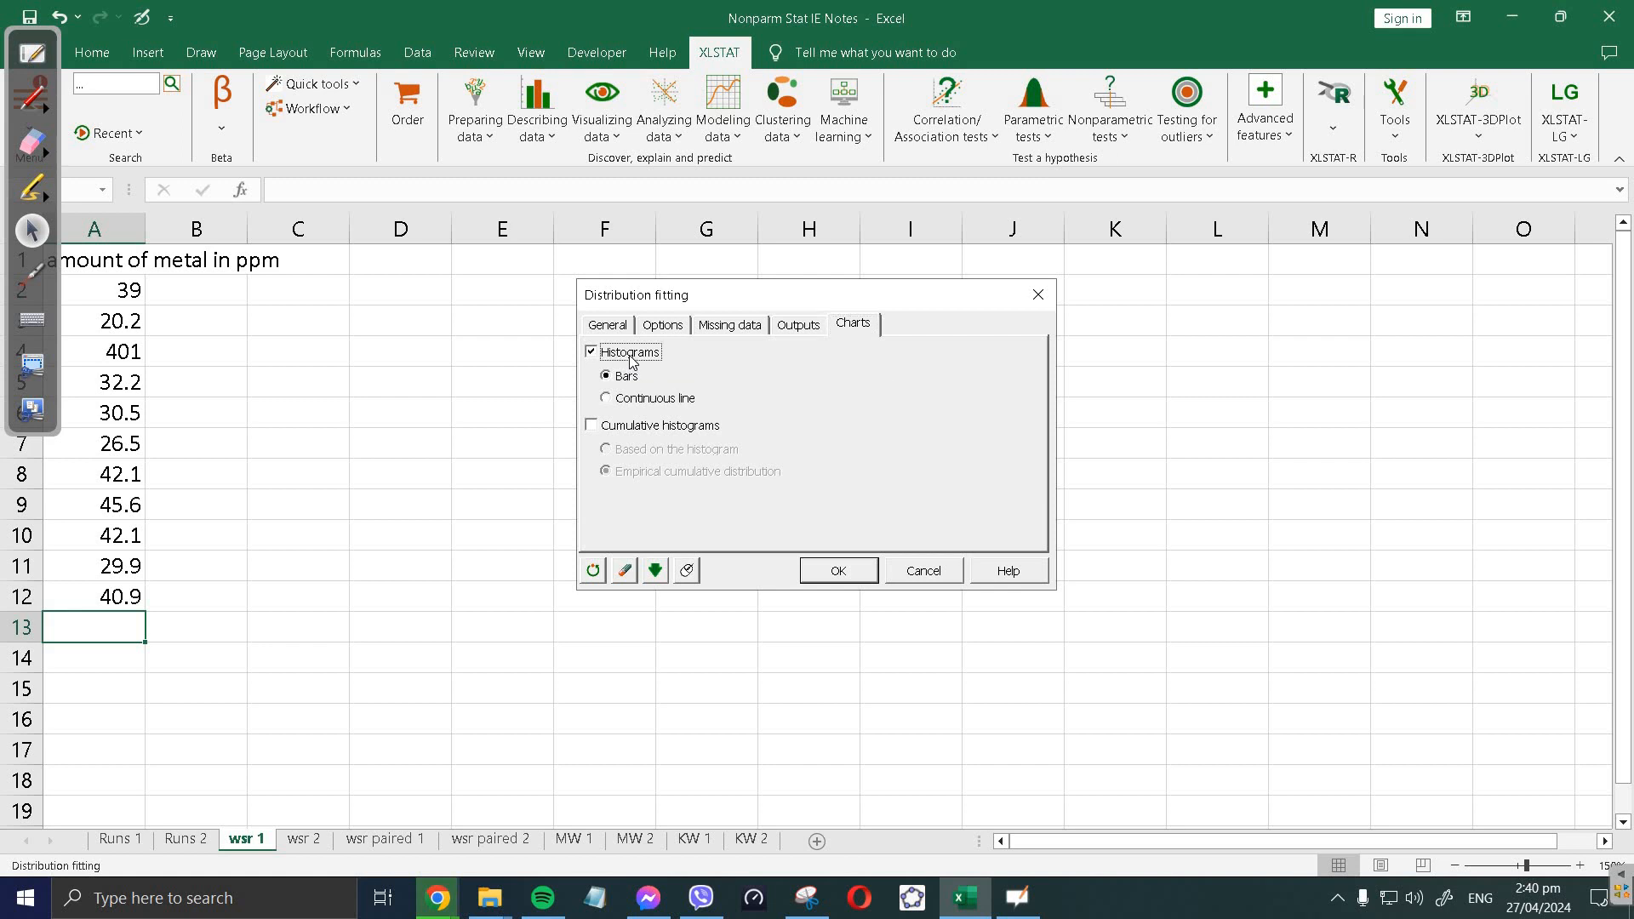
- Check the remaining distribution fitting settings, run the analysis and accept the data selection
{"action": "left_click", "coordinate": [798, 327]}
{"action": "left_click", "coordinate": [721, 334]}
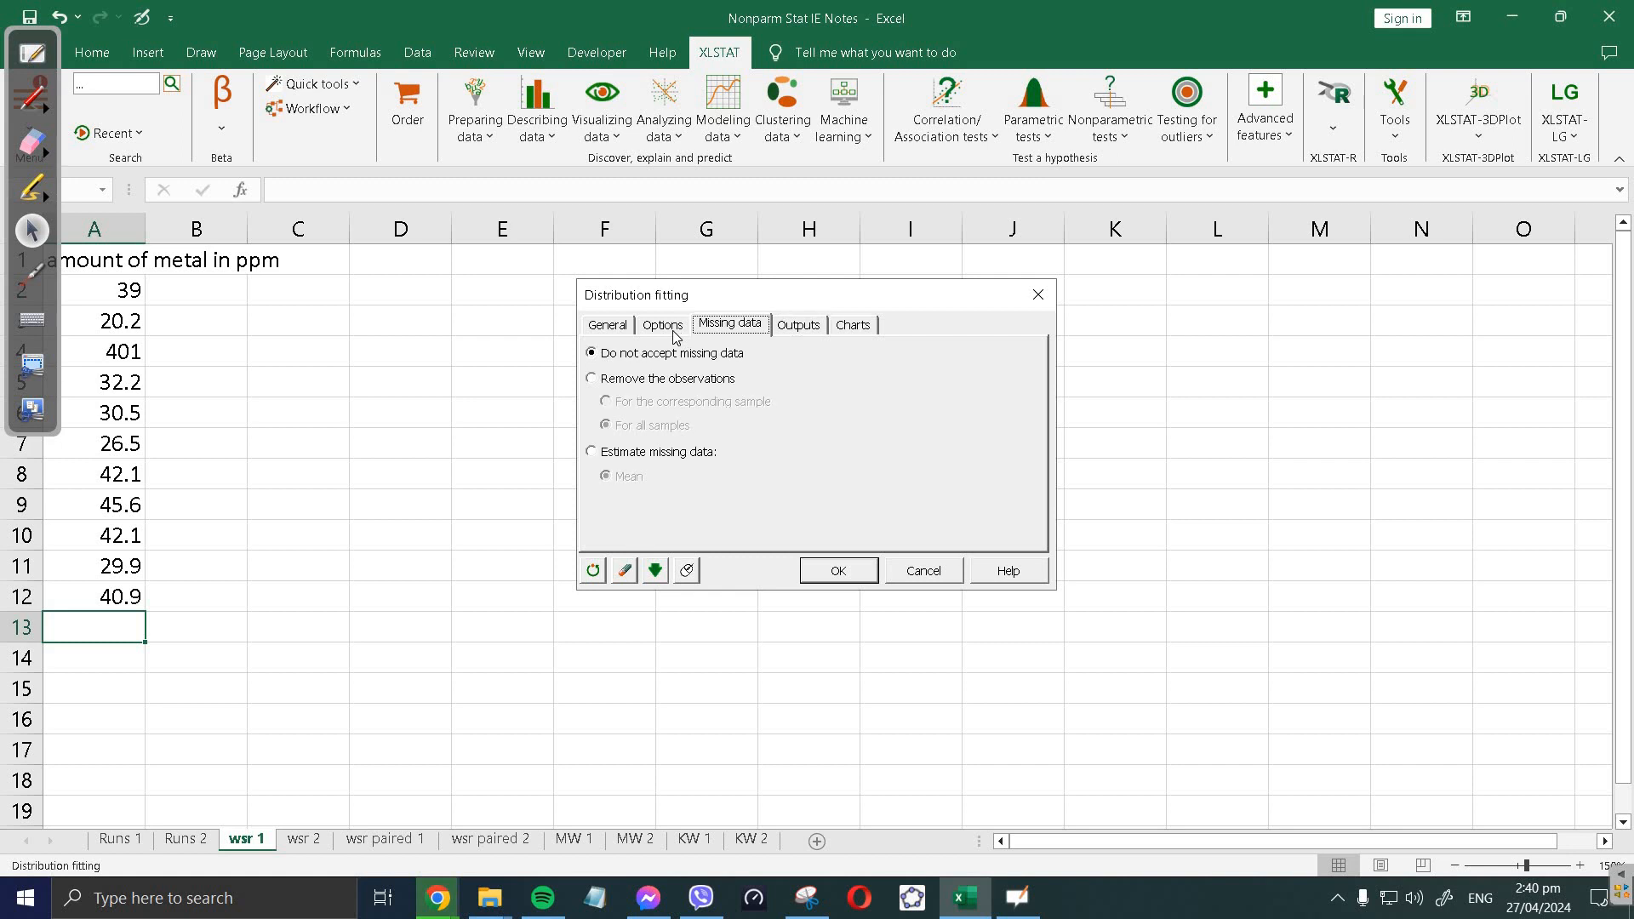
{"action": "left_click", "coordinate": [660, 332]}
{"action": "left_click", "coordinate": [613, 329]}
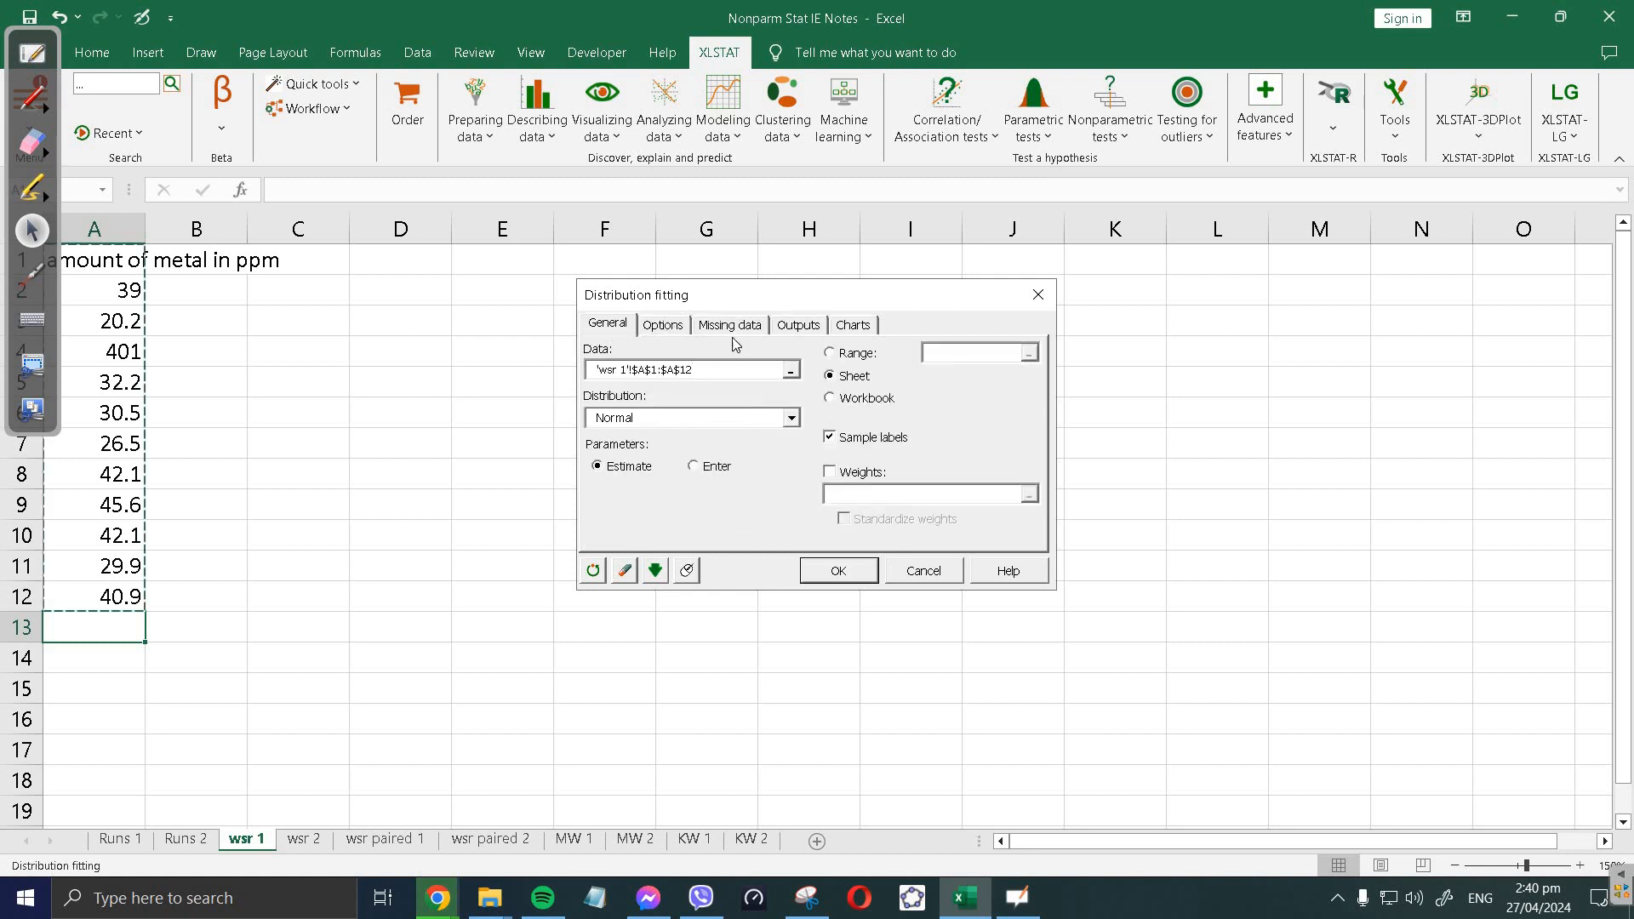
{"action": "left_click", "coordinate": [838, 570]}
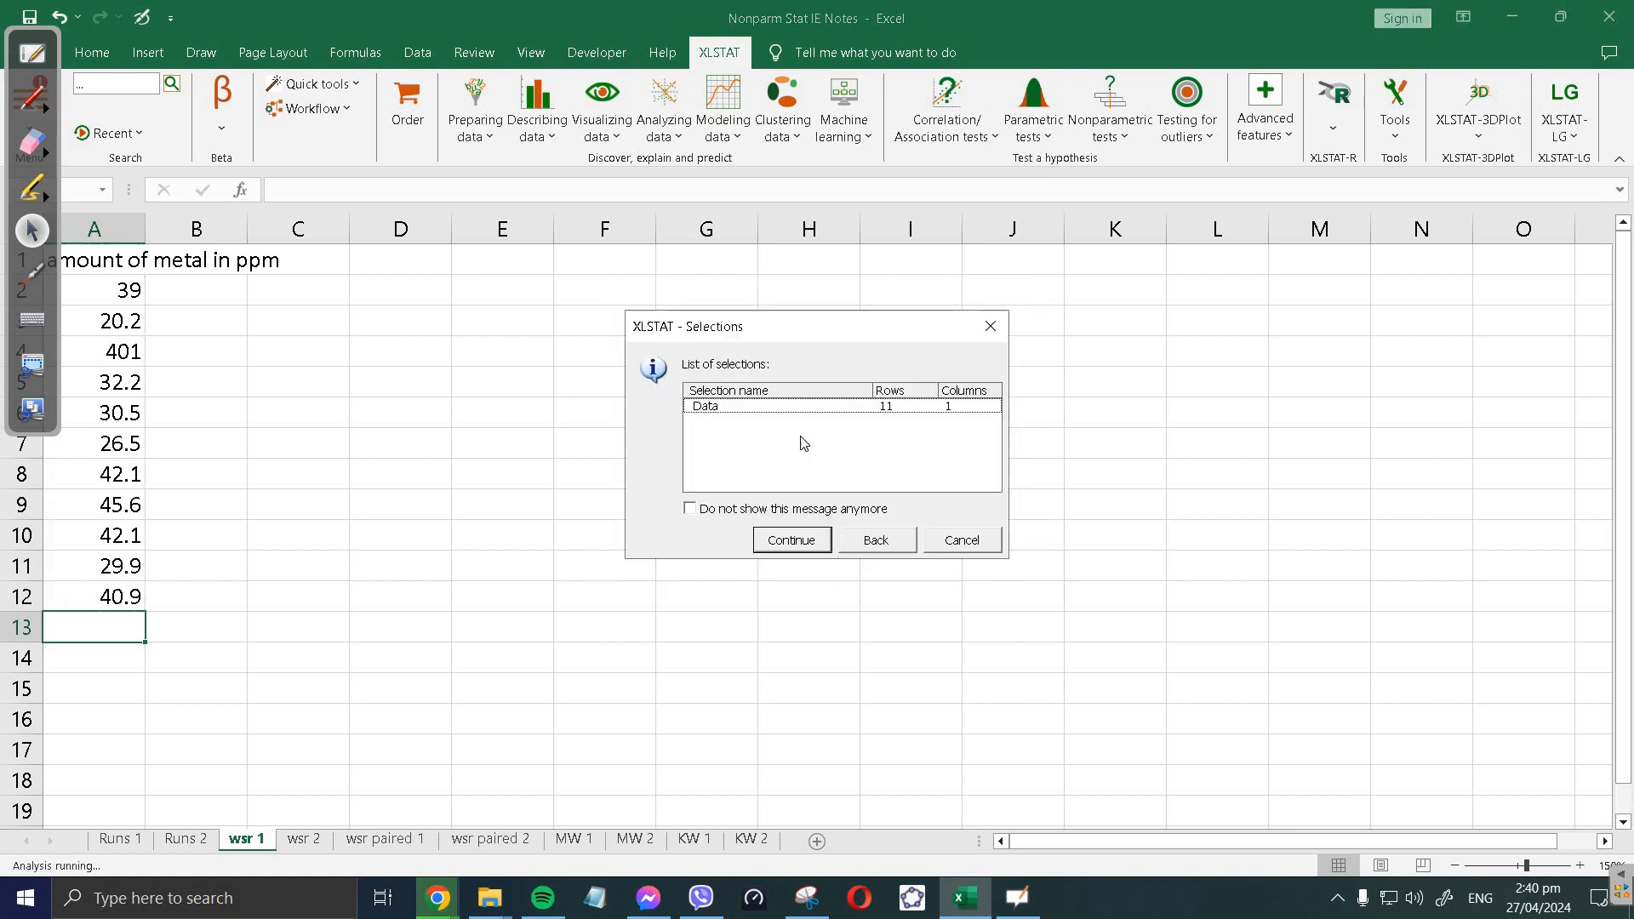
{"action": "left_click", "coordinate": [814, 543]}
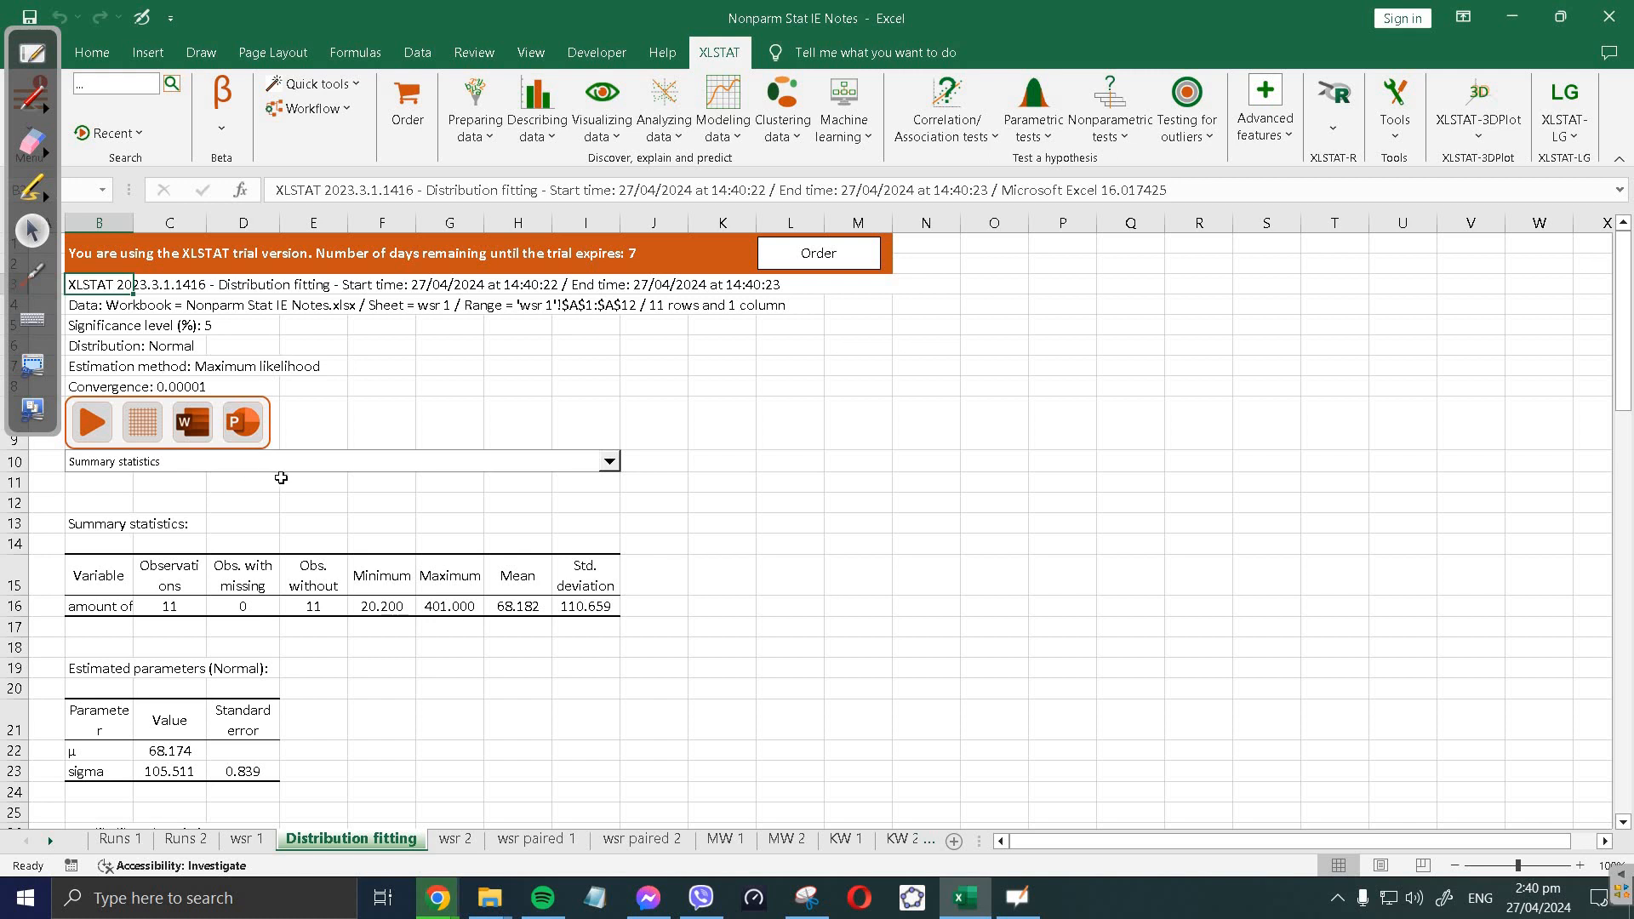
- Examine the summary statistics, estimated normal parameters and Kolmogorov-Smirnov test table in the distribution fitting report
{"action": "scroll", "coordinate": [287, 479], "scroll_direction": "down", "scroll_amount": 3}
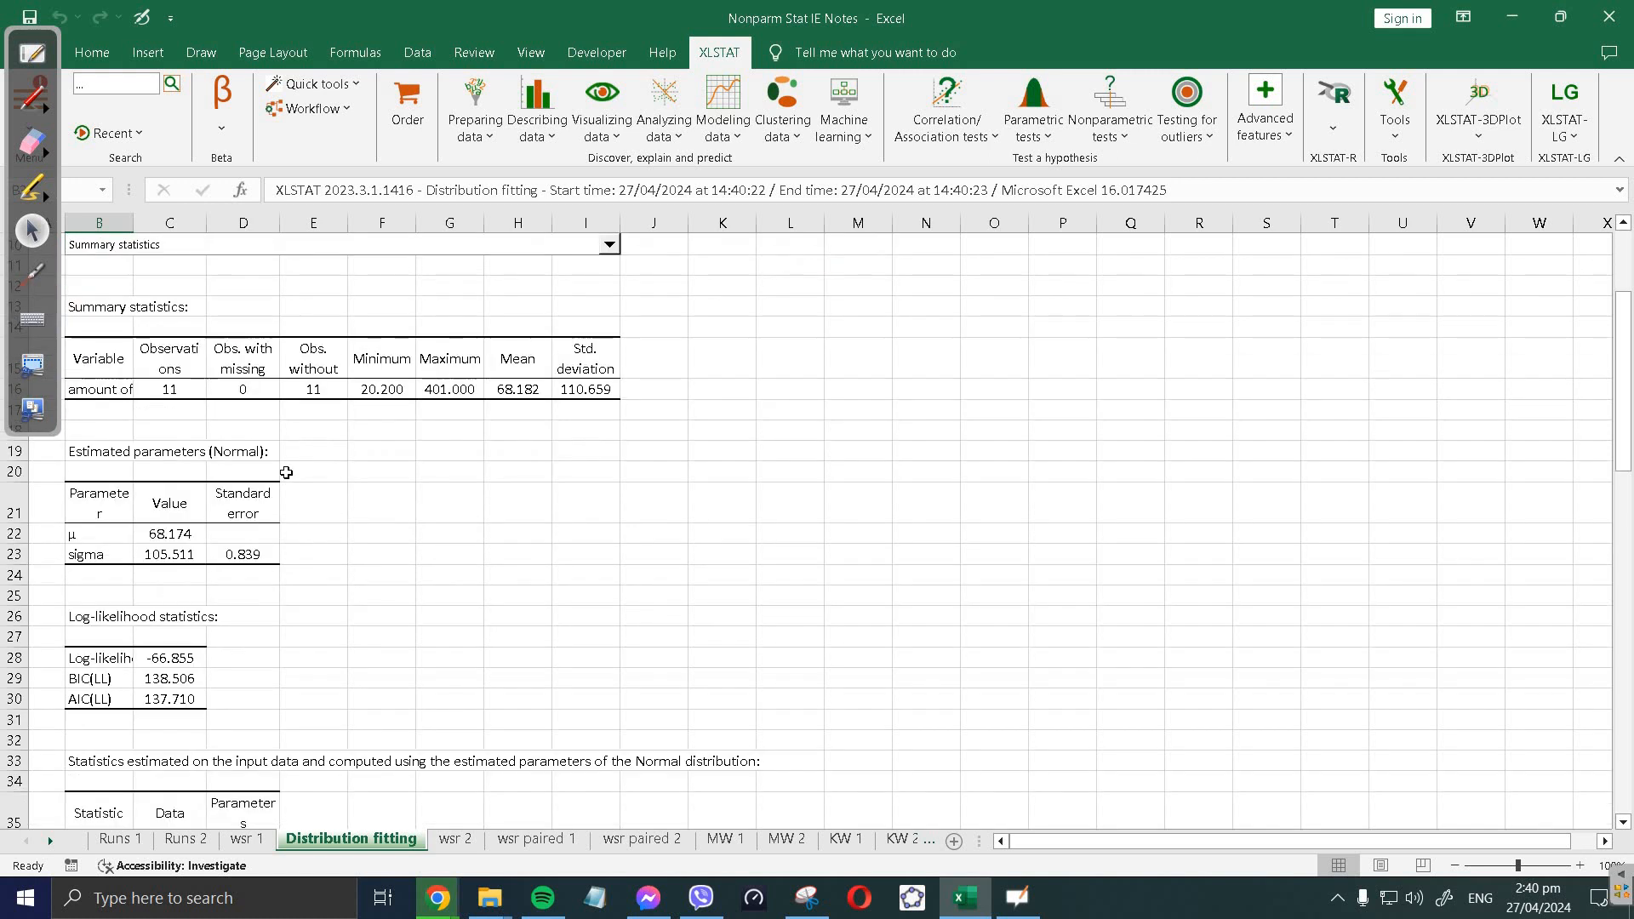
{"action": "scroll", "coordinate": [278, 469], "scroll_direction": "up", "scroll_amount": 1}
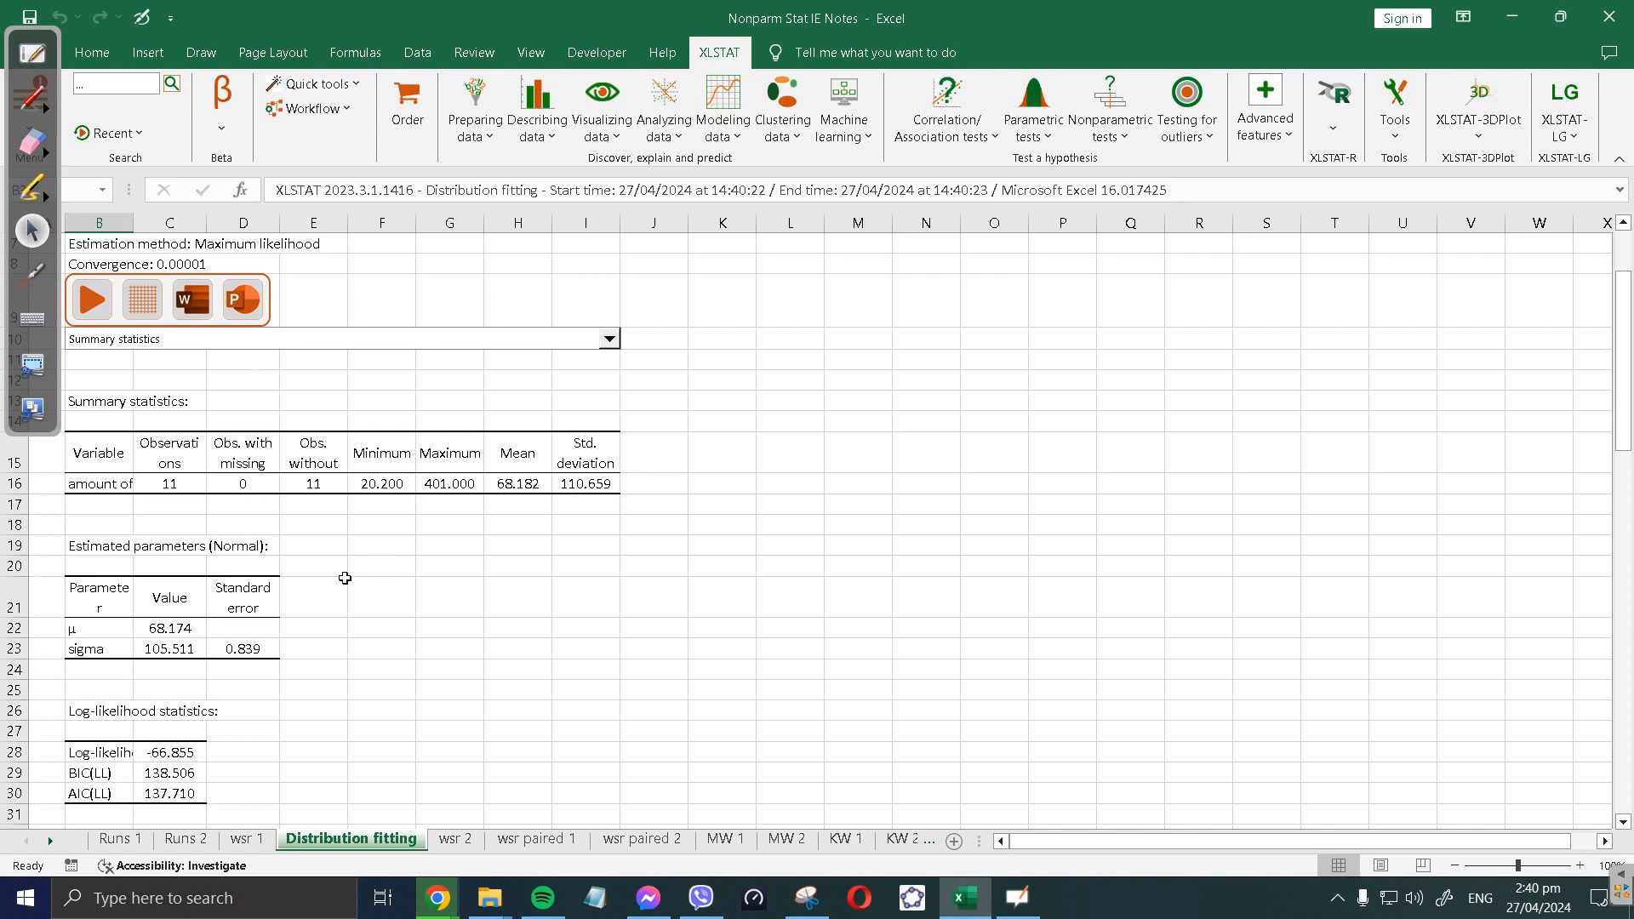
{"action": "scroll", "coordinate": [343, 578], "scroll_direction": "down", "scroll_amount": 1}
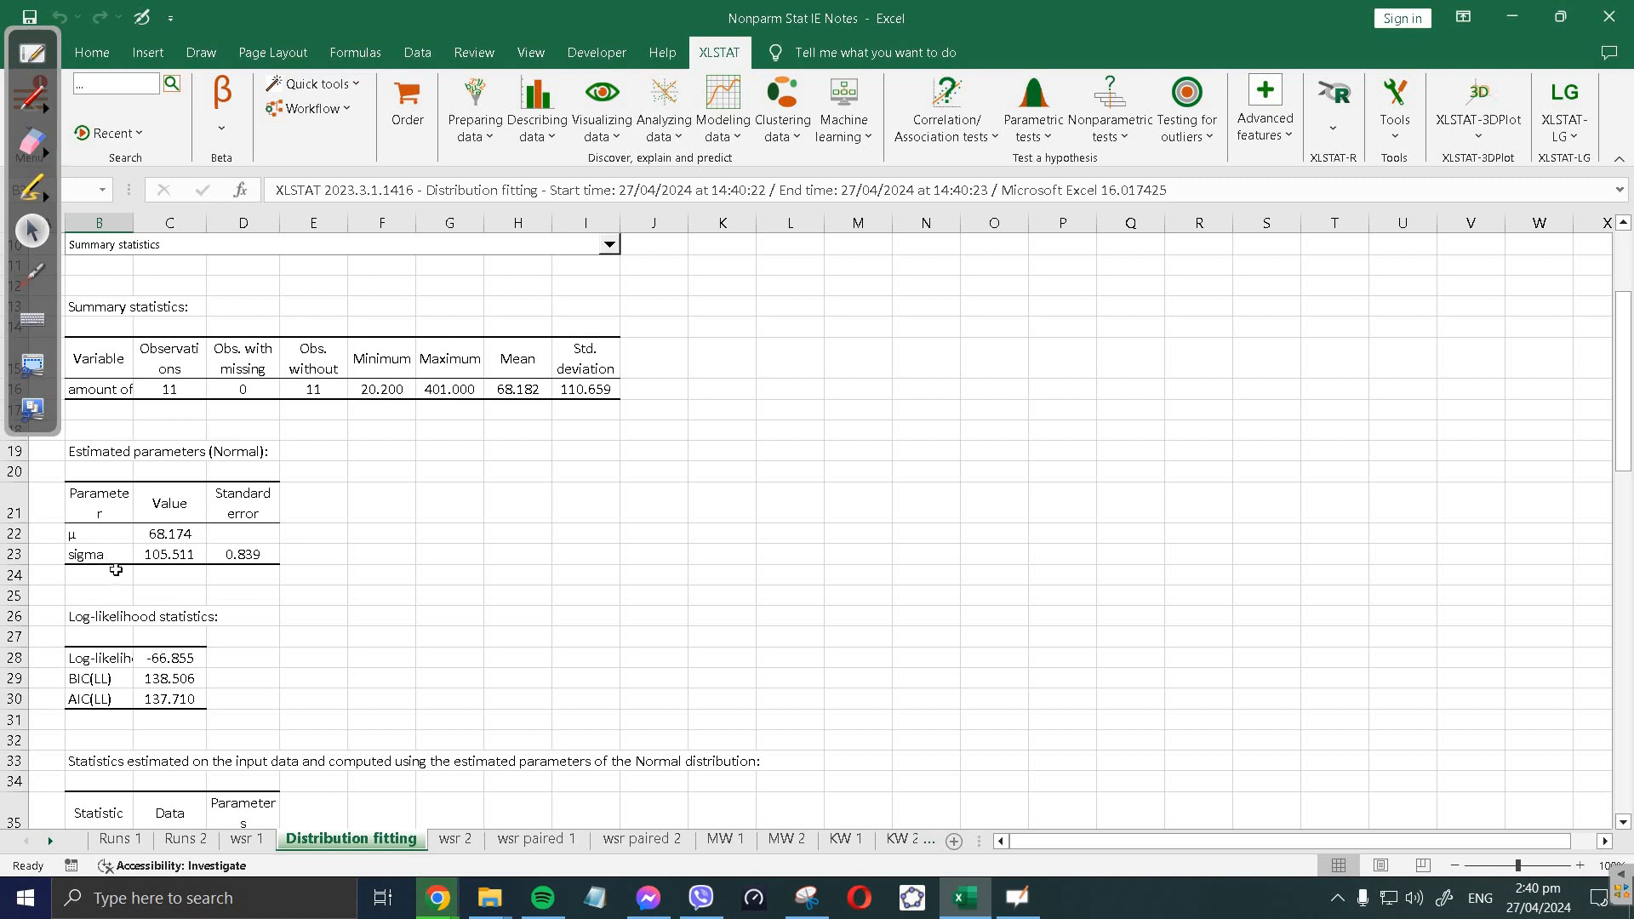
{"action": "left_click", "coordinate": [71, 531]}
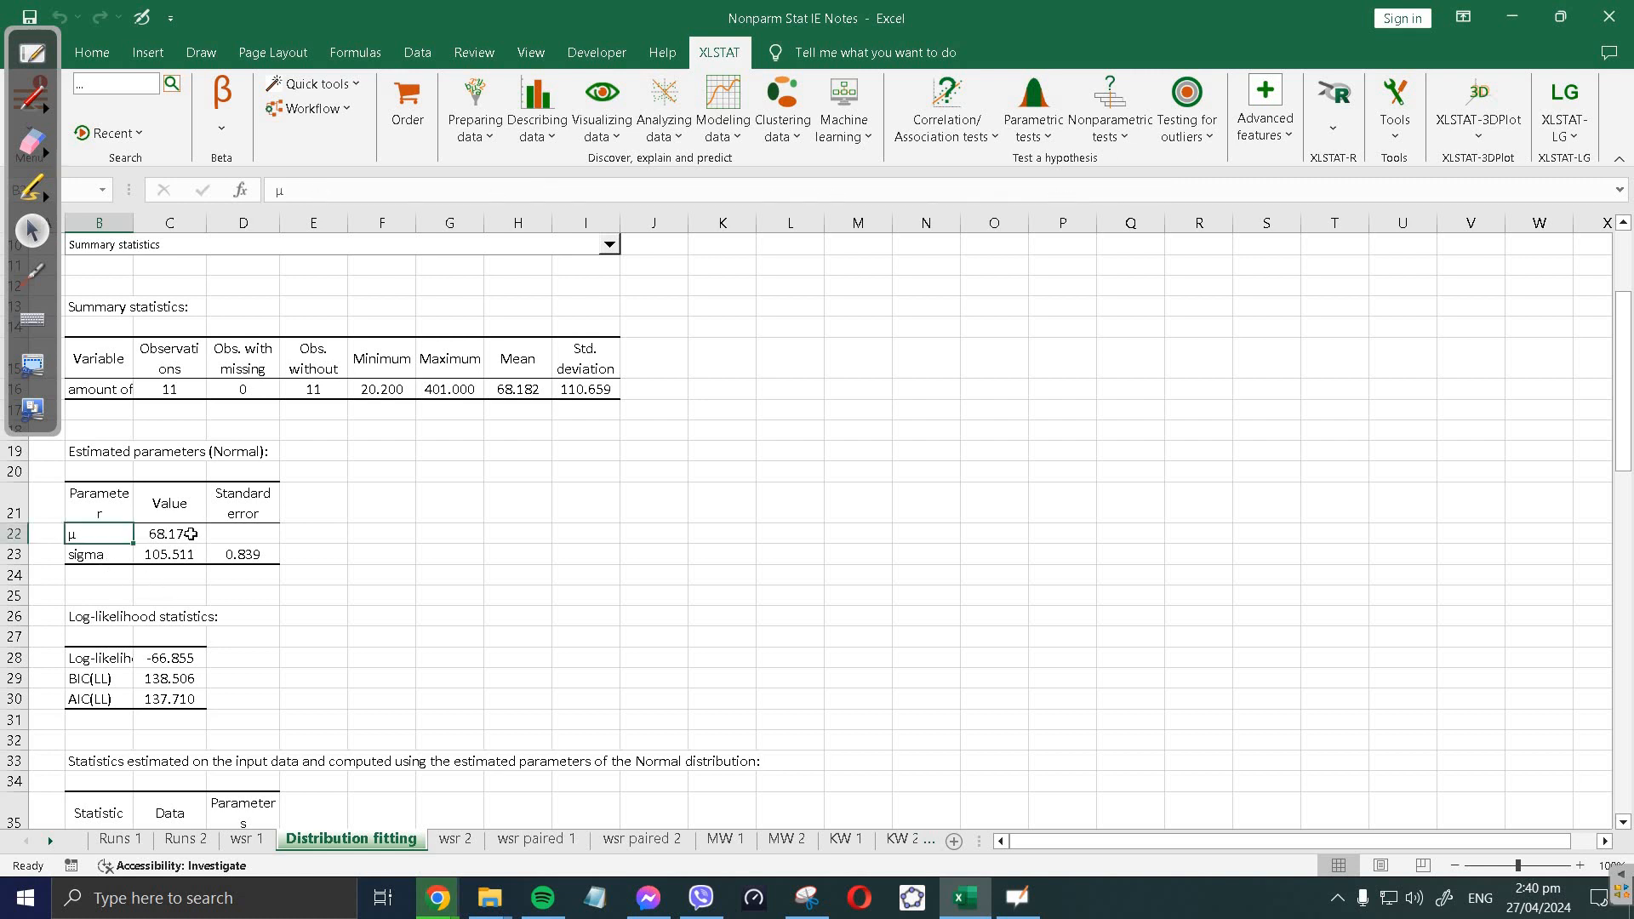
{"action": "left_click", "coordinate": [183, 534]}
{"action": "scroll", "coordinate": [292, 544], "scroll_direction": "down", "scroll_amount": 3}
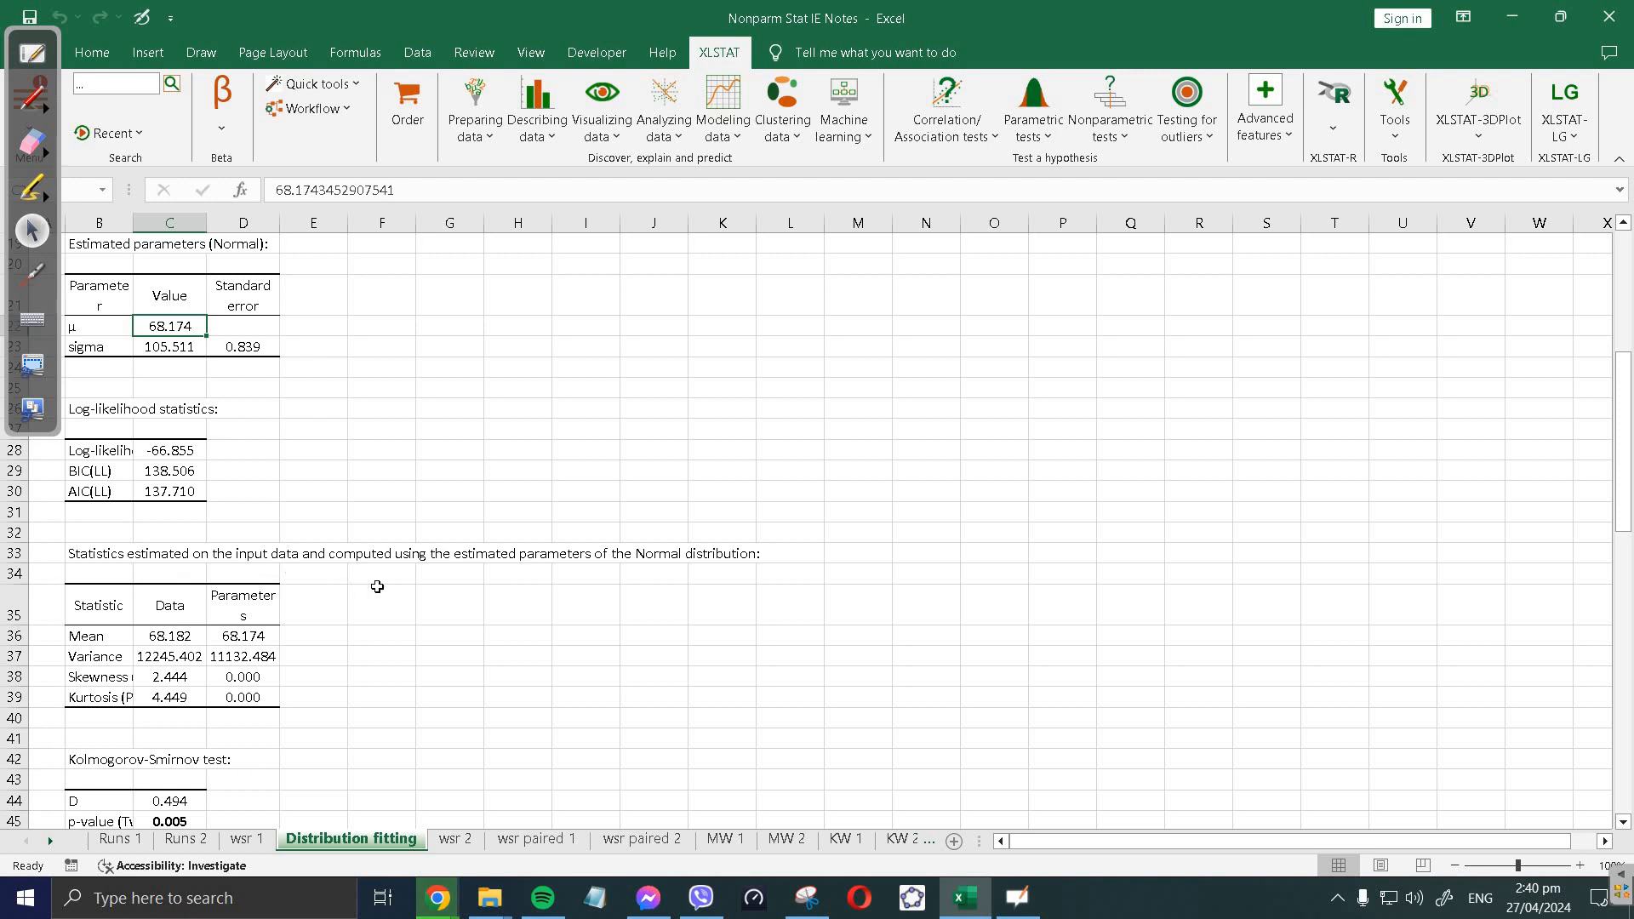
{"action": "scroll", "coordinate": [264, 641], "scroll_direction": "down", "scroll_amount": 4}
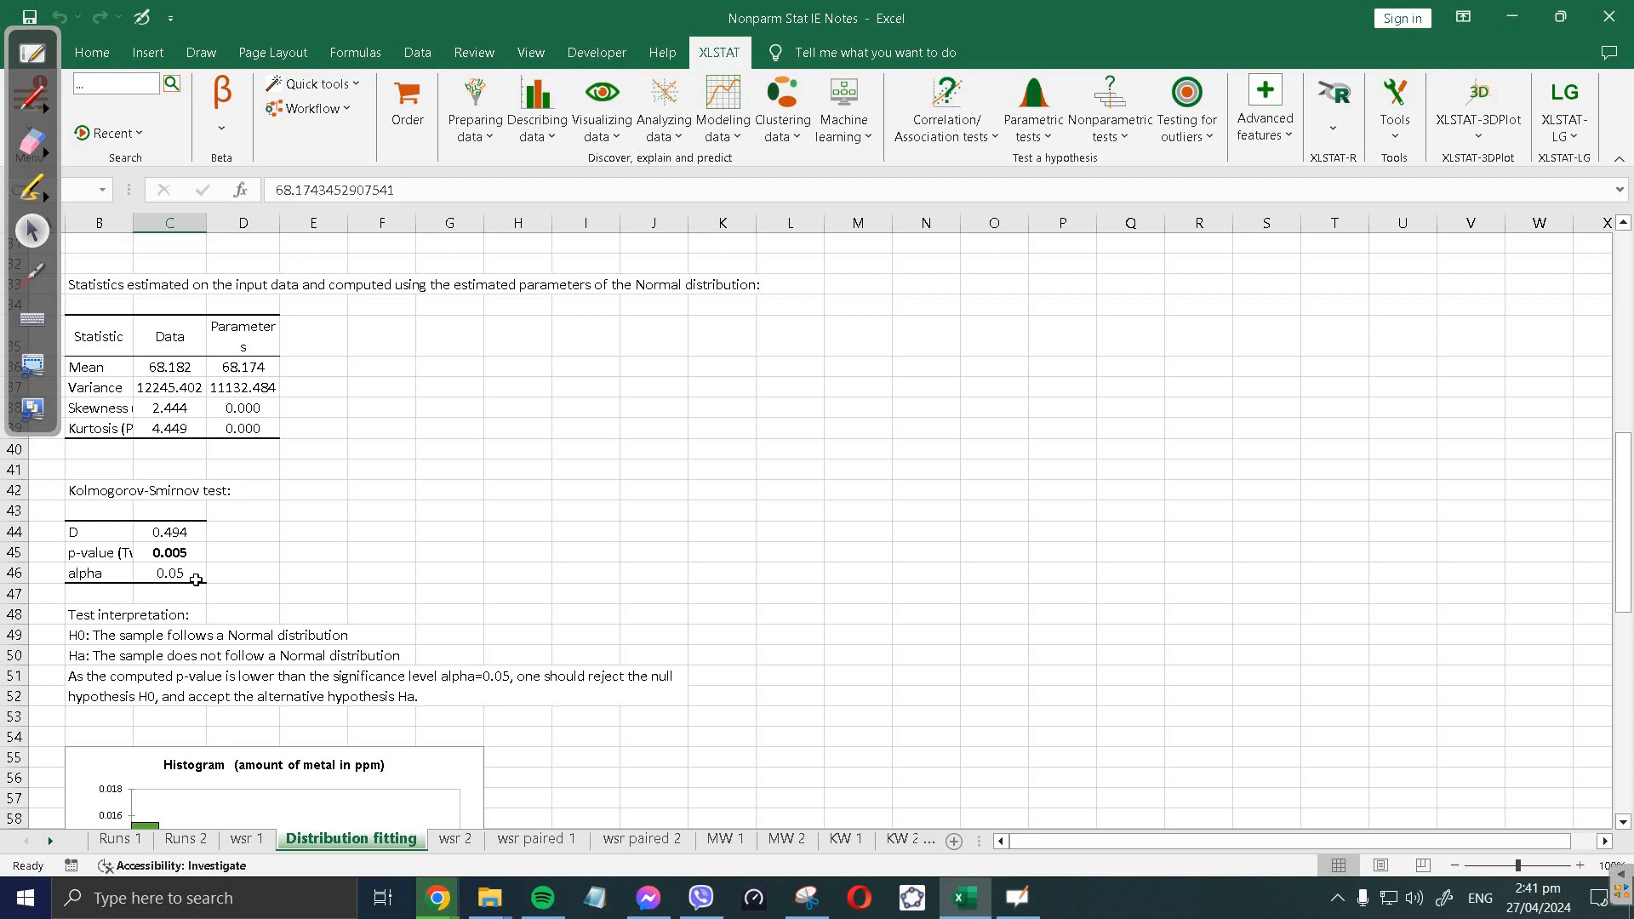
{"action": "scroll", "coordinate": [189, 583], "scroll_direction": "down", "scroll_amount": 4}
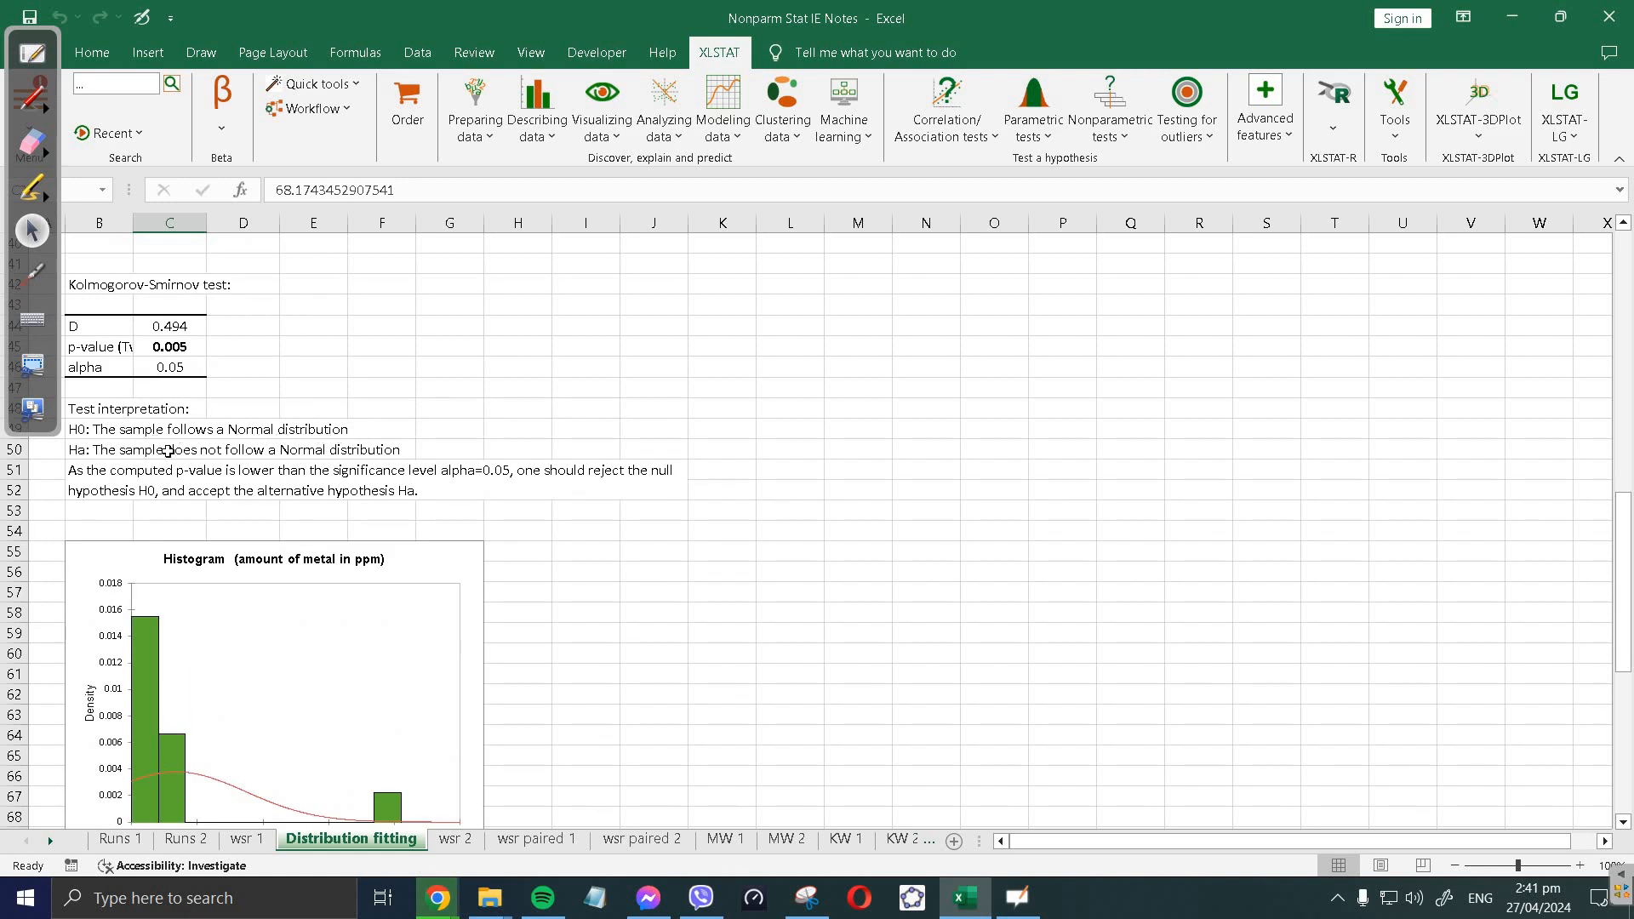
- Read the test interpretation up close, including hypotheses H0 and Ha and the conclusion about the p-value
{"action": "left_click", "coordinate": [1579, 865]}
{"action": "left_click", "coordinate": [1579, 866]}
{"action": "left_click", "coordinate": [1579, 866]}
{"action": "left_click", "coordinate": [1579, 865]}
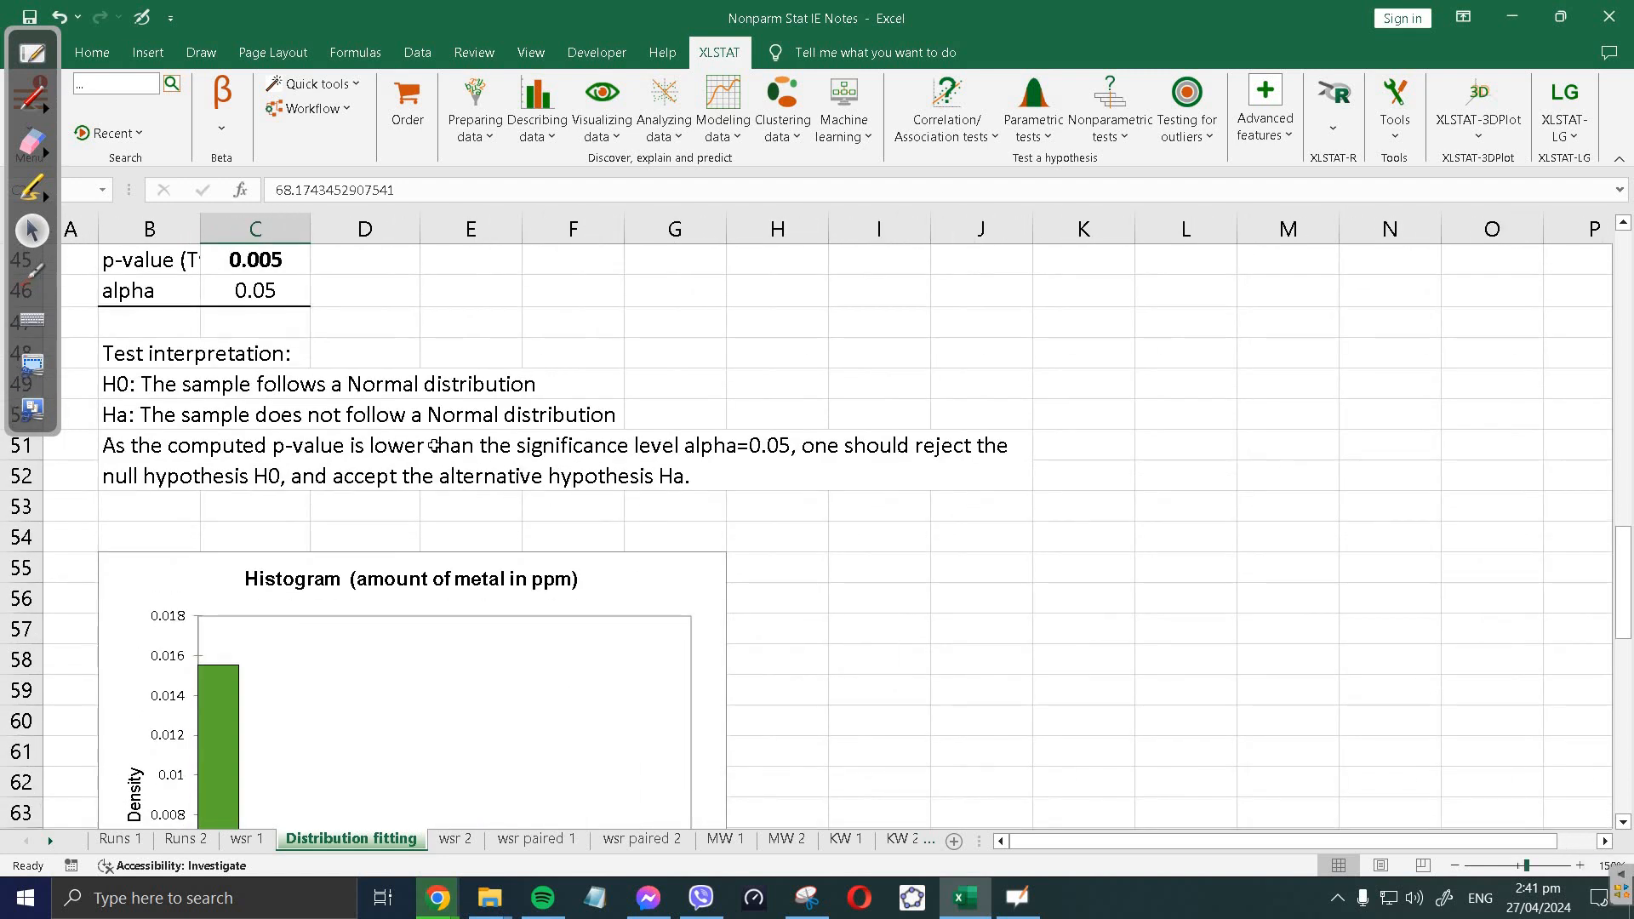
{"action": "left_click", "coordinate": [1579, 865]}
{"action": "scroll", "coordinate": [266, 538], "scroll_direction": "up", "scroll_amount": 1}
{"action": "left_click", "coordinate": [68, 573]}
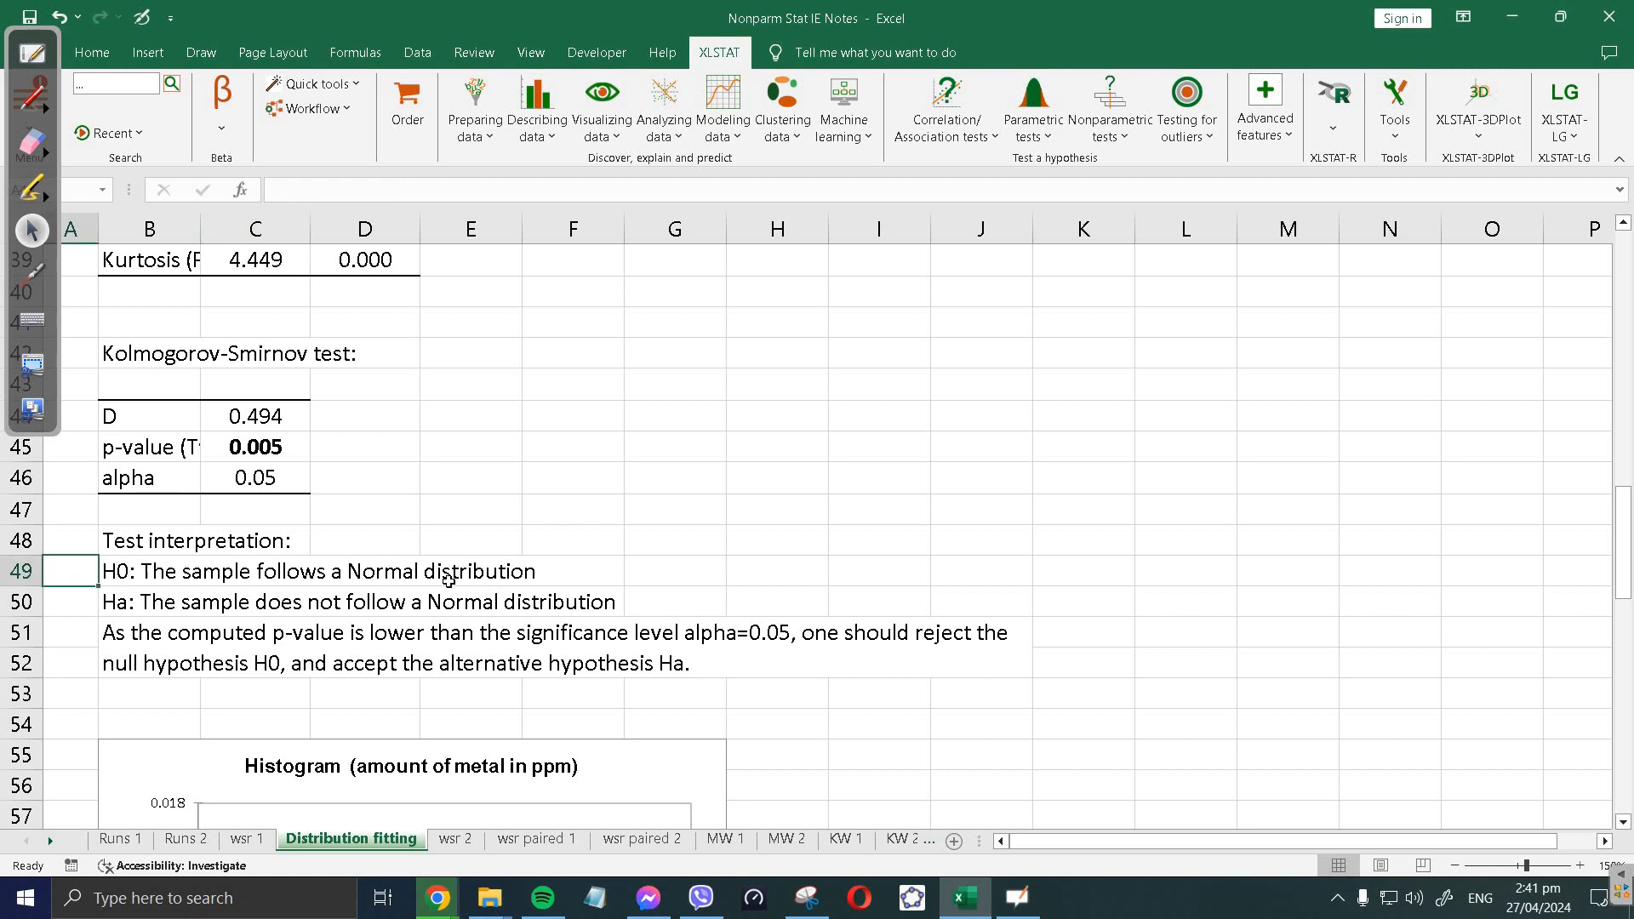
{"action": "scroll", "coordinate": [448, 579], "scroll_direction": "down", "scroll_amount": 1}
{"action": "left_click", "coordinate": [121, 508]}
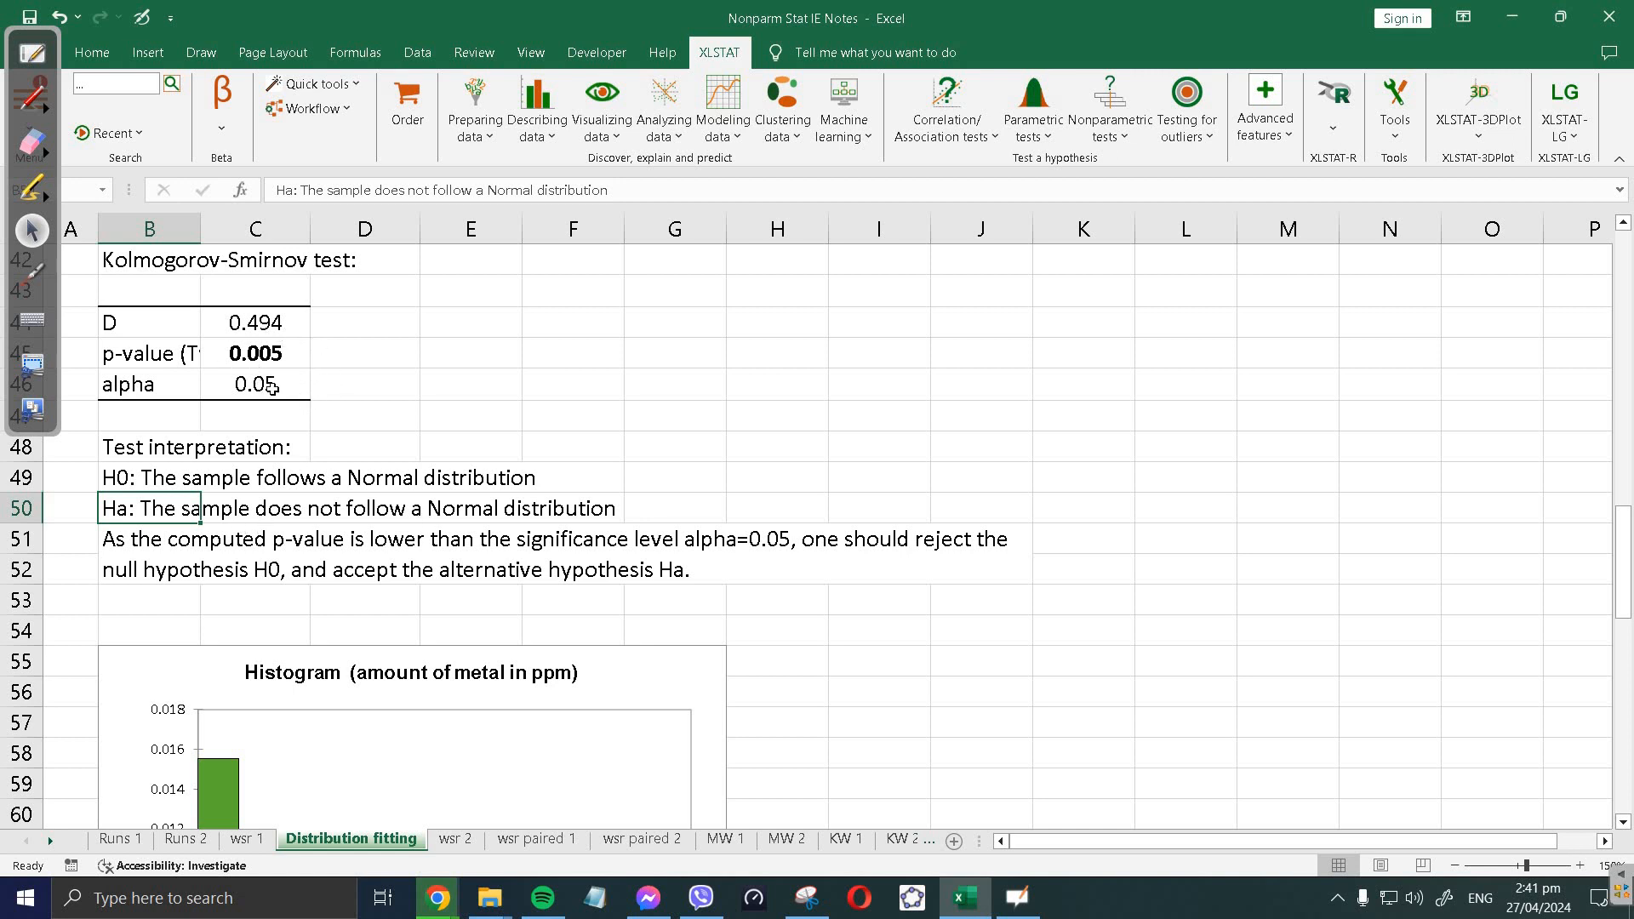
{"action": "scroll", "coordinate": [247, 593], "scroll_direction": "down", "scroll_amount": 1}
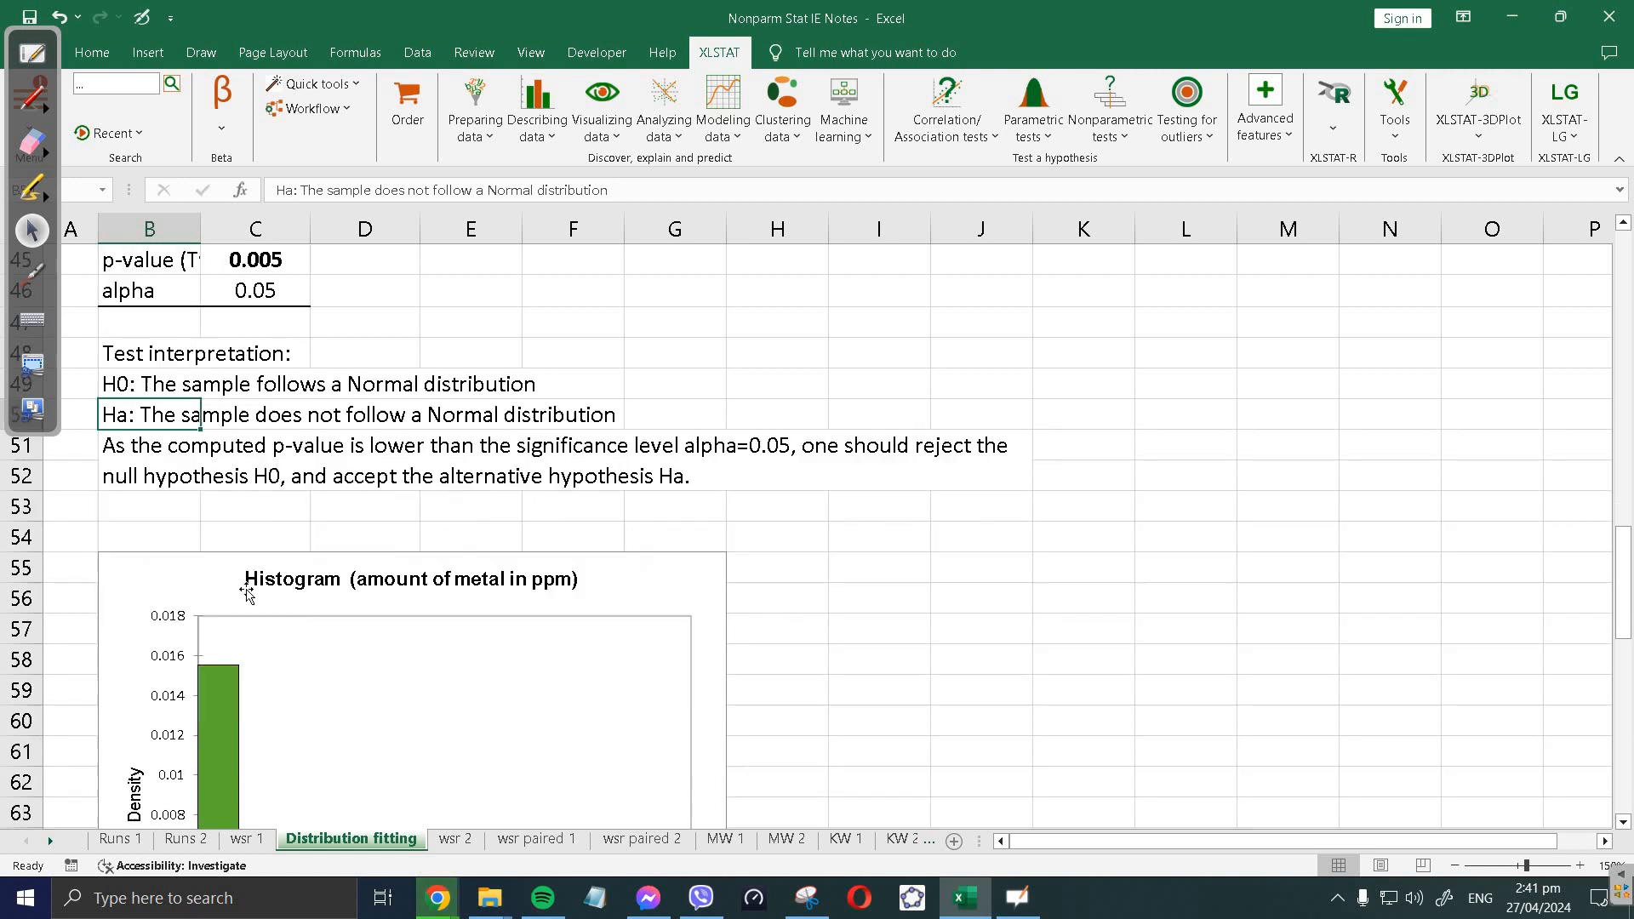
{"action": "left_click", "coordinate": [389, 479]}
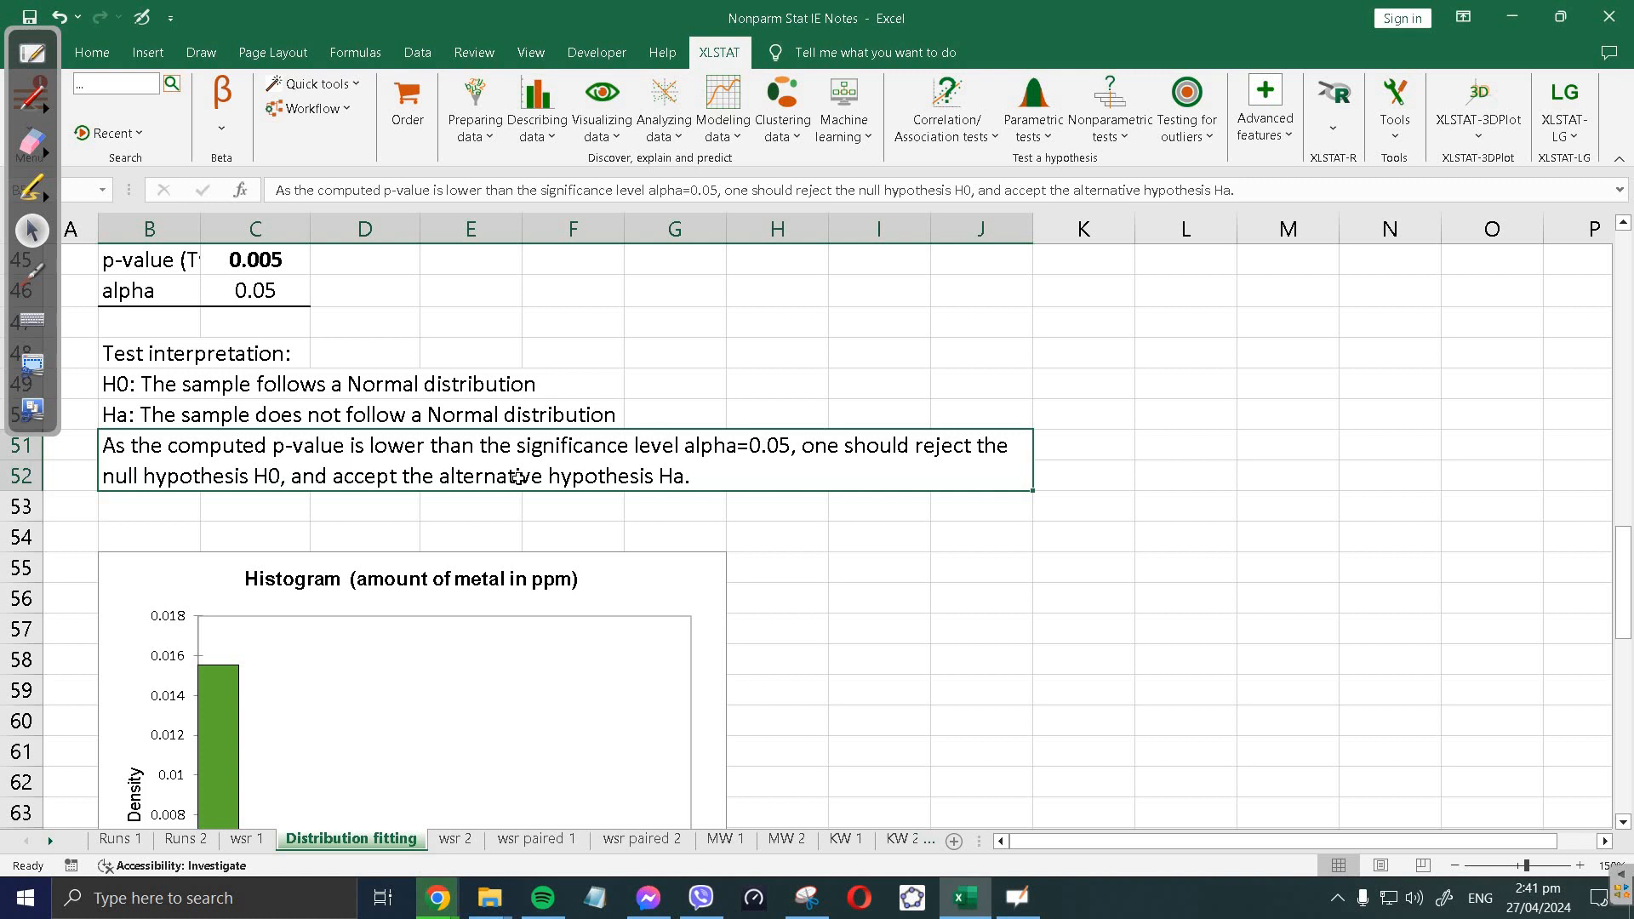
- Replace the word "accept" with "conclude" in the test interpretation's conclusion sentence
{"action": "left_click", "coordinate": [33, 102]}
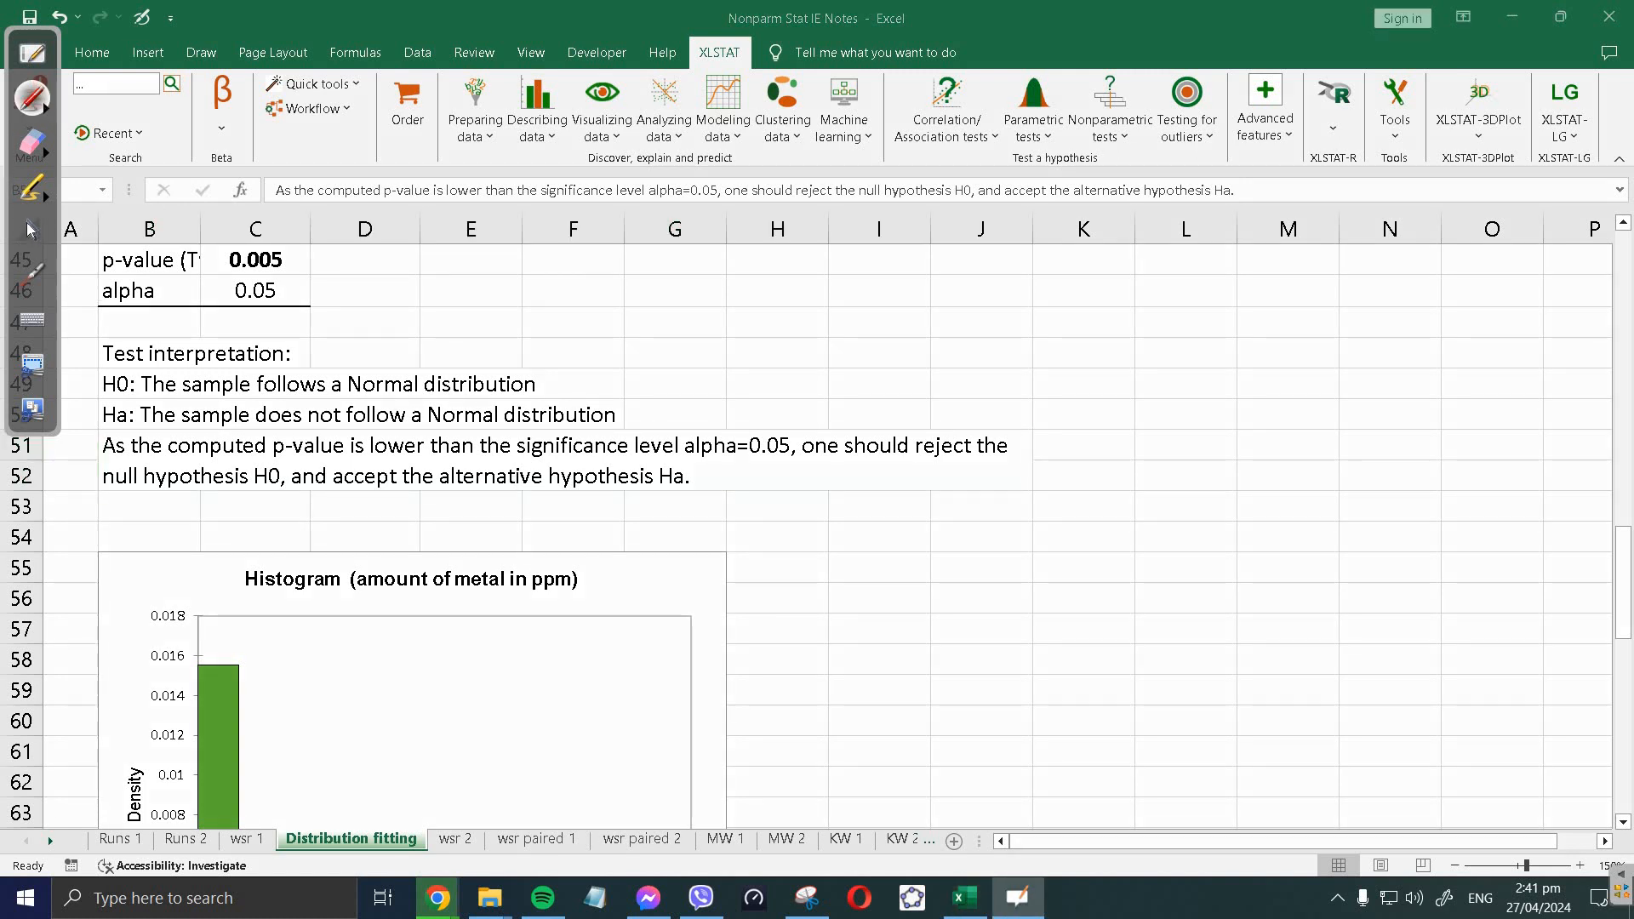
{"action": "left_click", "coordinate": [31, 230]}
{"action": "left_click", "coordinate": [610, 189]}
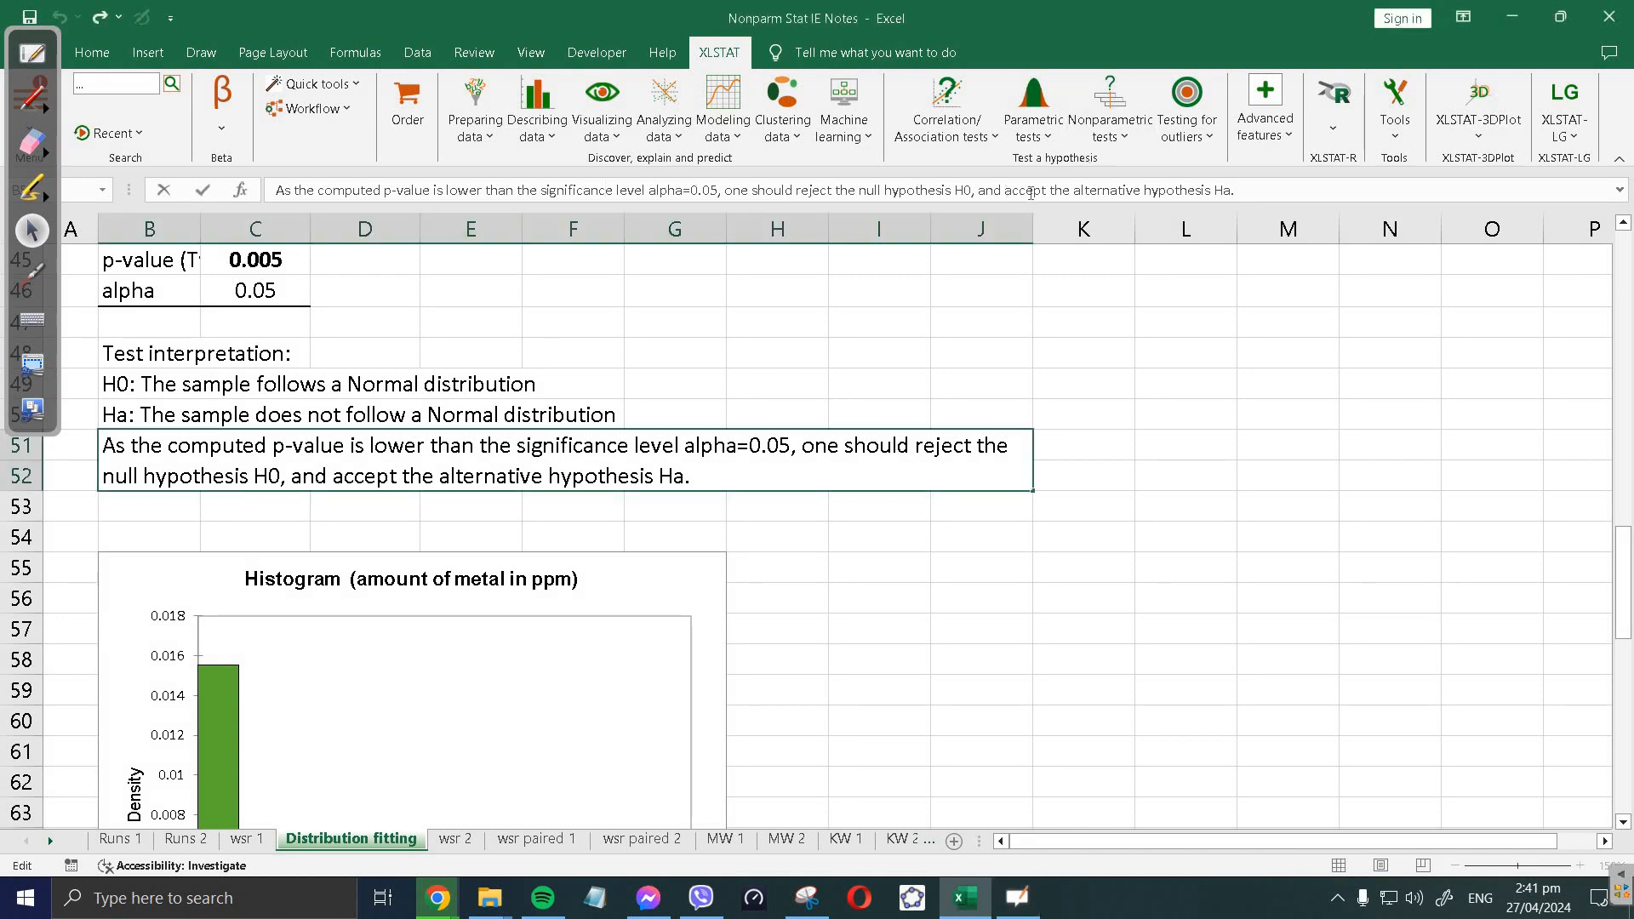
{"action": "double_click", "coordinate": [1030, 192]}
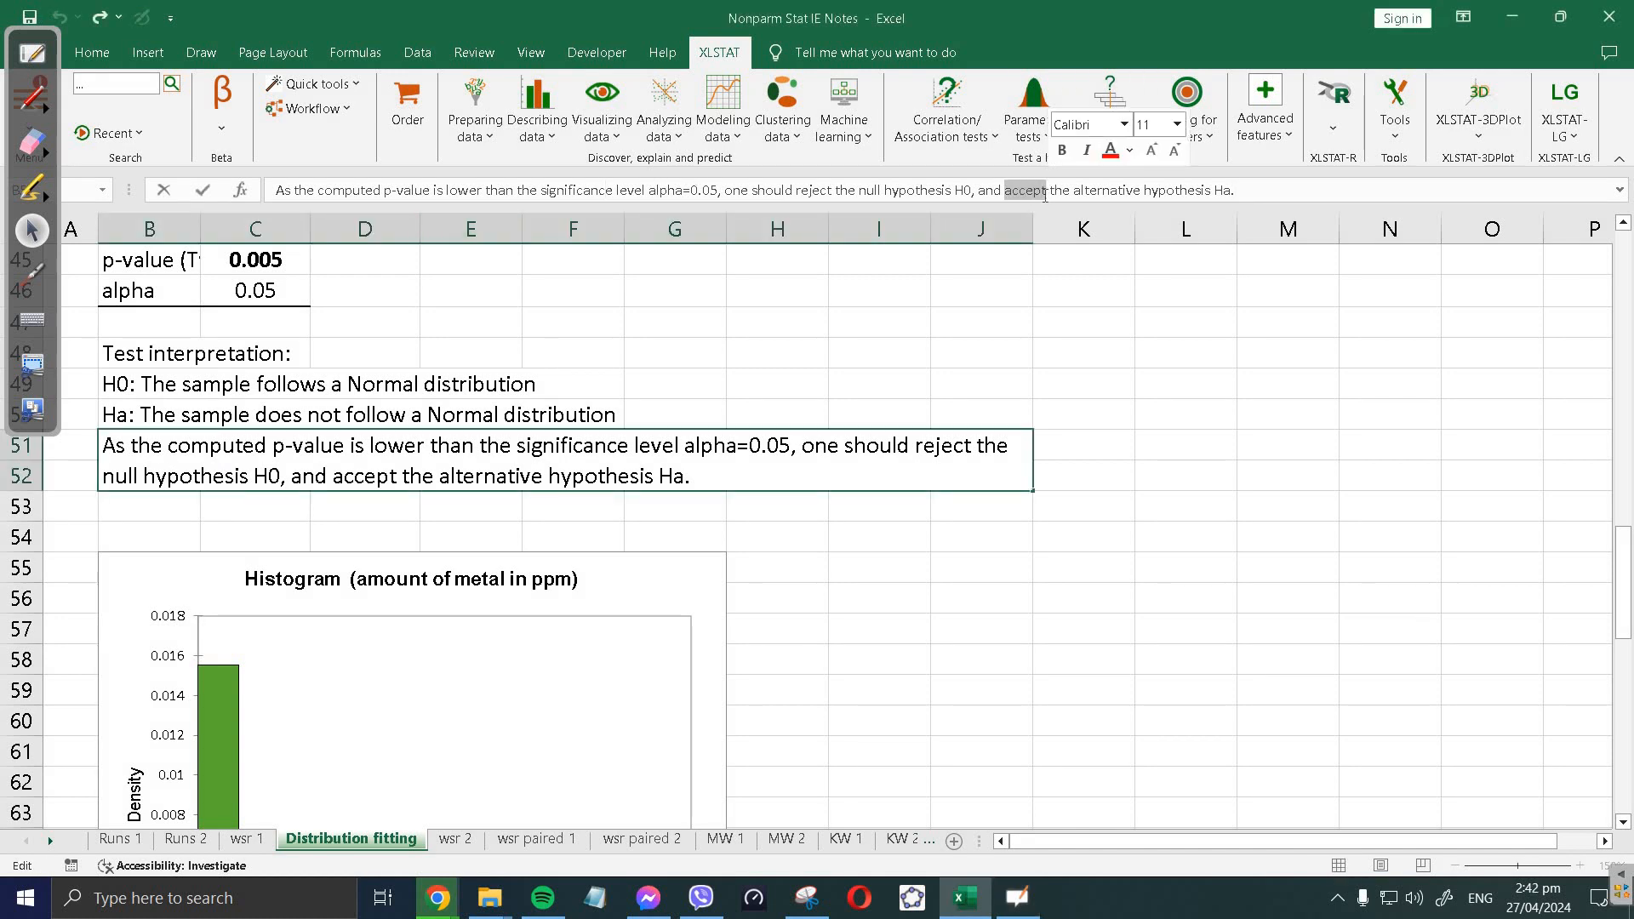
{"action": "type", "text": "conclude"}
{"action": "key", "text": "Return"}
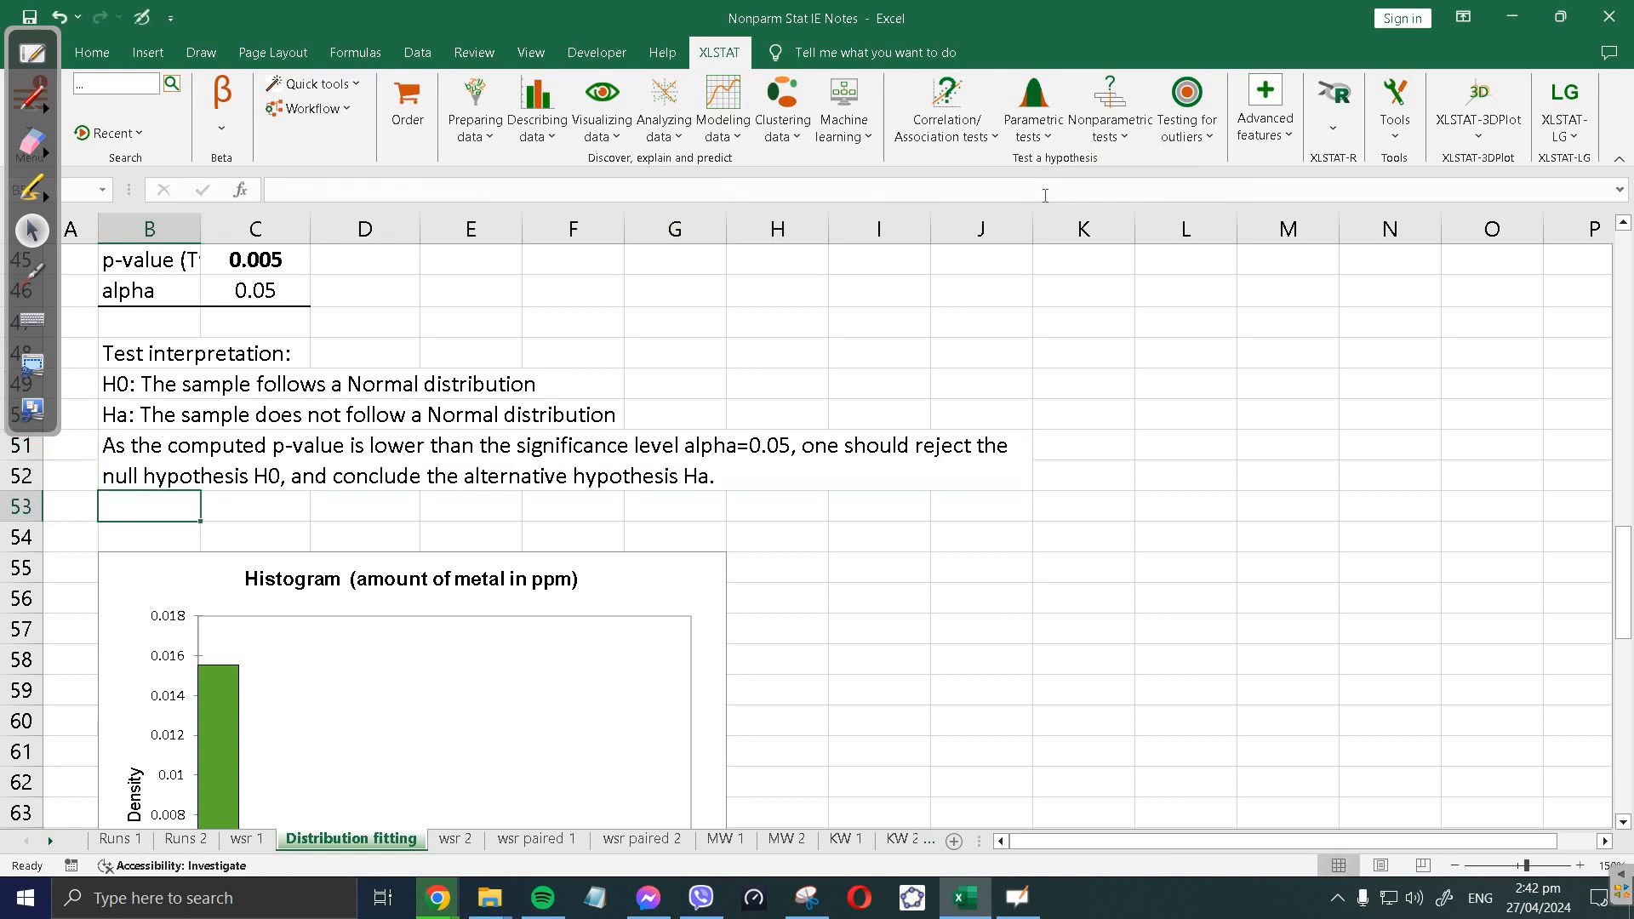
- Inspect the metal amount histogram with its normal curve, the interval statistics and the estimated parameters
{"action": "scroll", "coordinate": [547, 471], "scroll_direction": "down", "scroll_amount": 7}
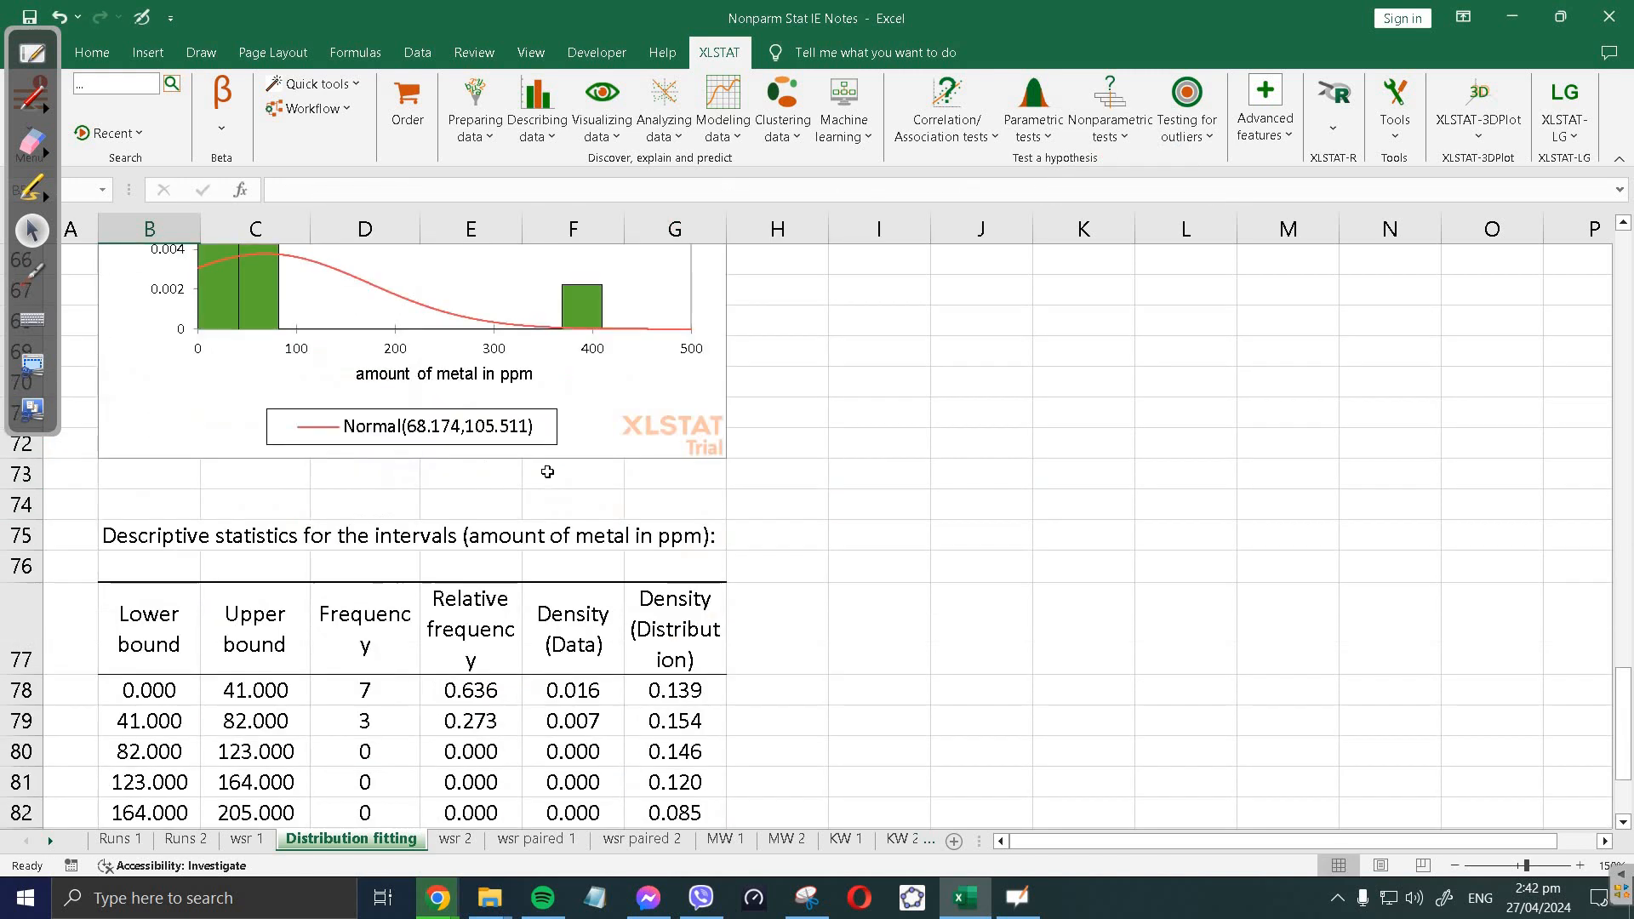
{"action": "scroll", "coordinate": [547, 472], "scroll_direction": "down", "scroll_amount": 2}
{"action": "scroll", "coordinate": [547, 472], "scroll_direction": "up", "scroll_amount": 5}
{"action": "scroll", "coordinate": [547, 473], "scroll_direction": "down", "scroll_amount": 2}
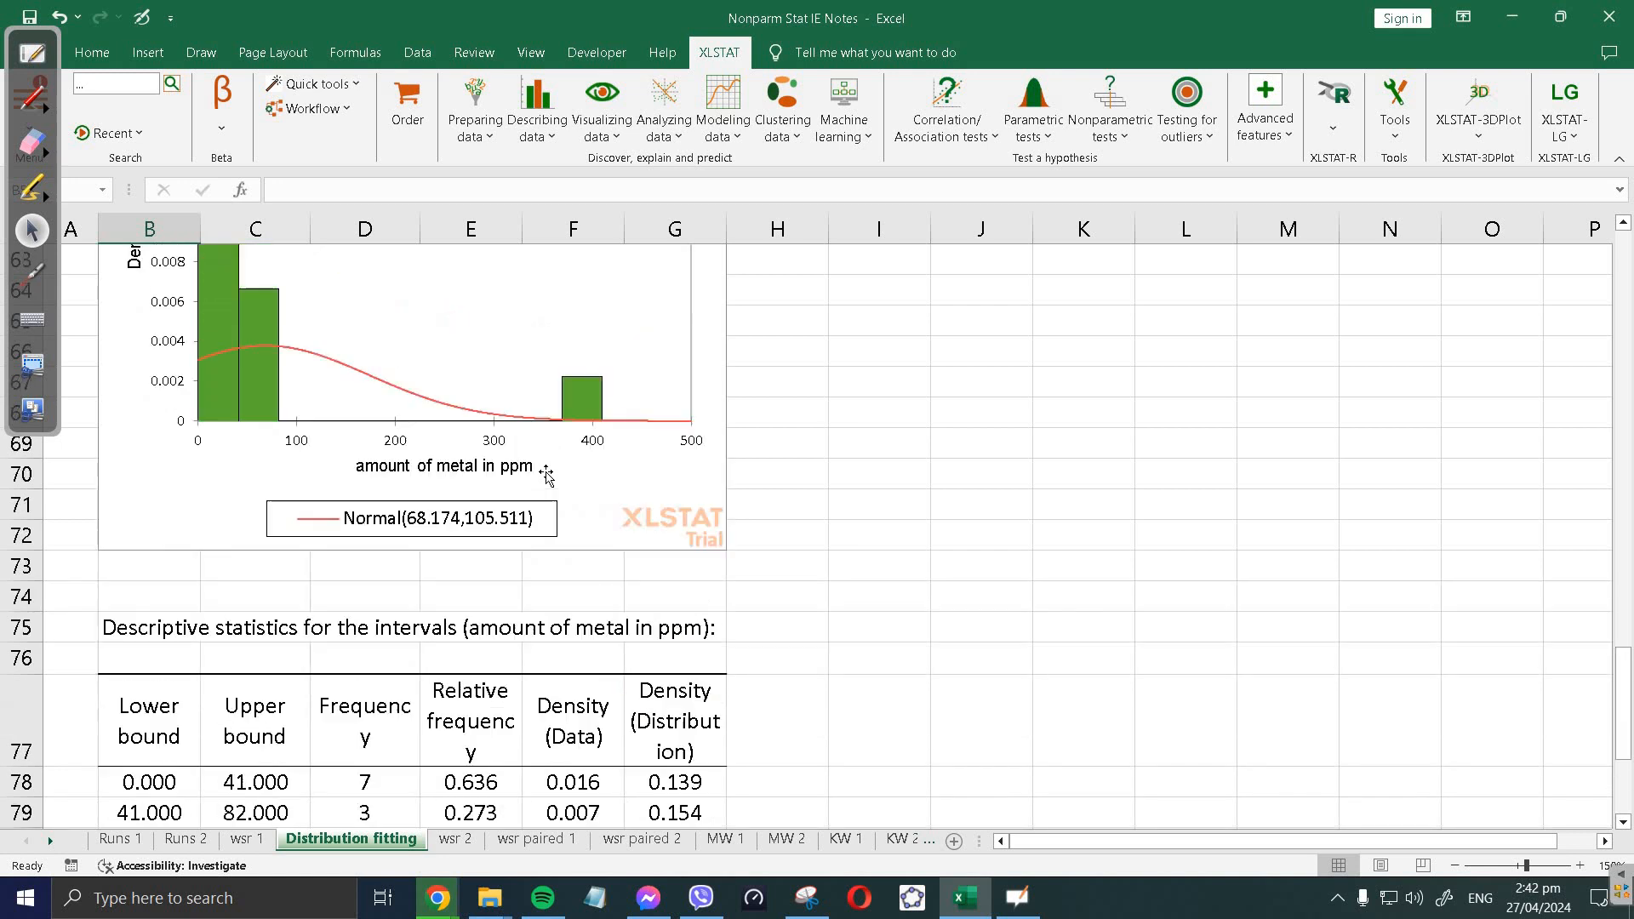
{"action": "scroll", "coordinate": [547, 474], "scroll_direction": "up", "scroll_amount": 3}
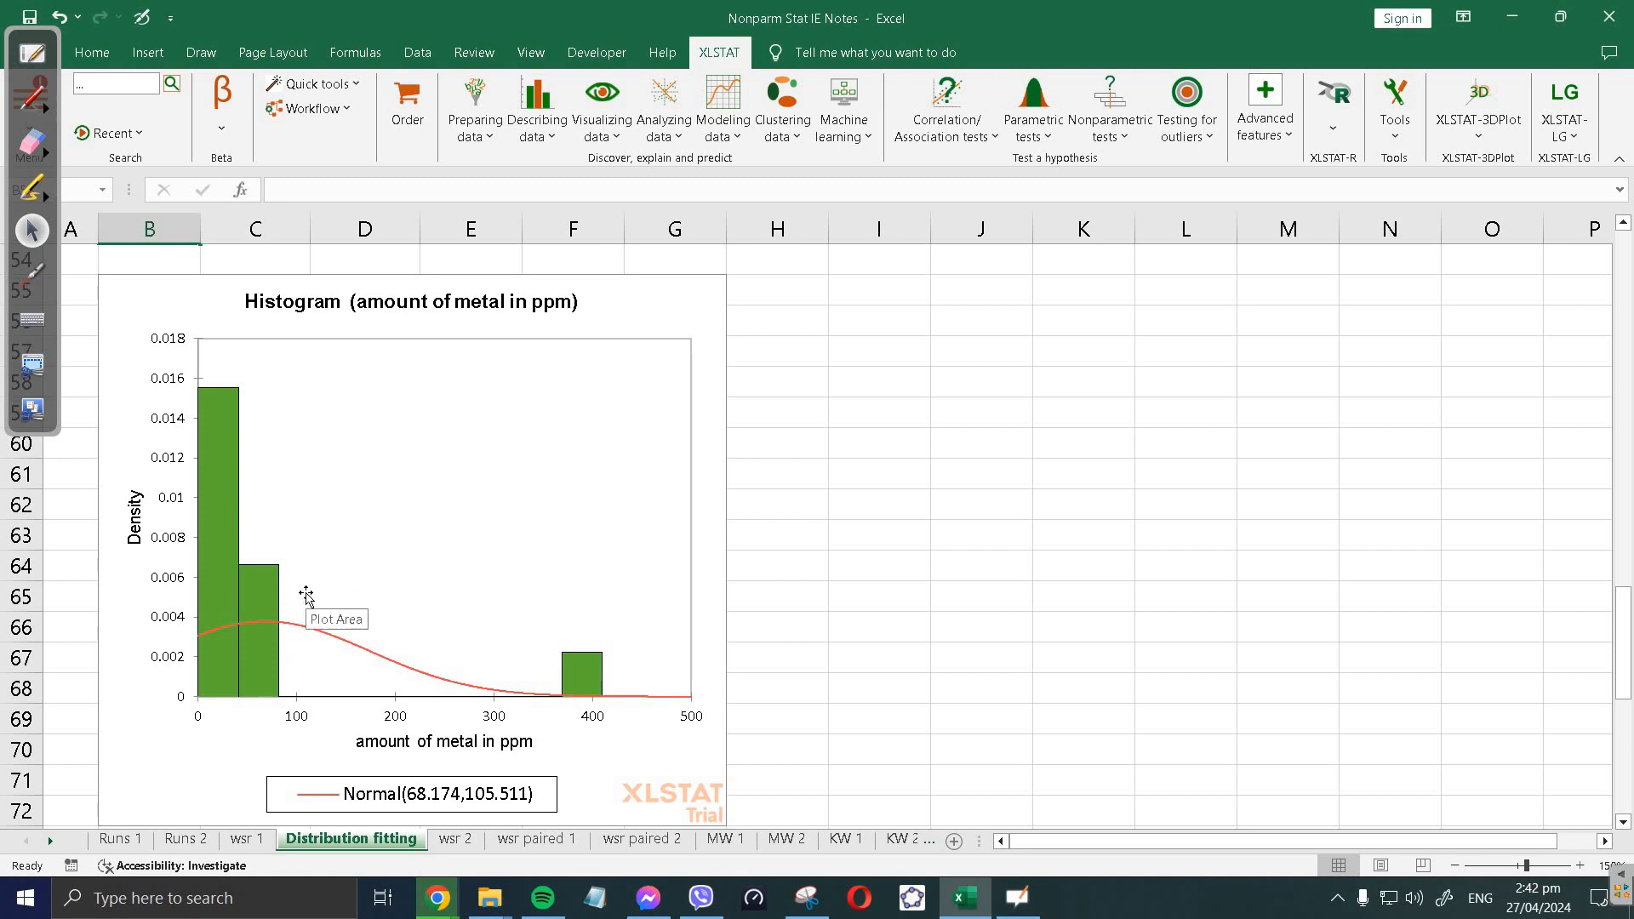
{"action": "scroll", "coordinate": [307, 596], "scroll_direction": "up", "scroll_amount": 17}
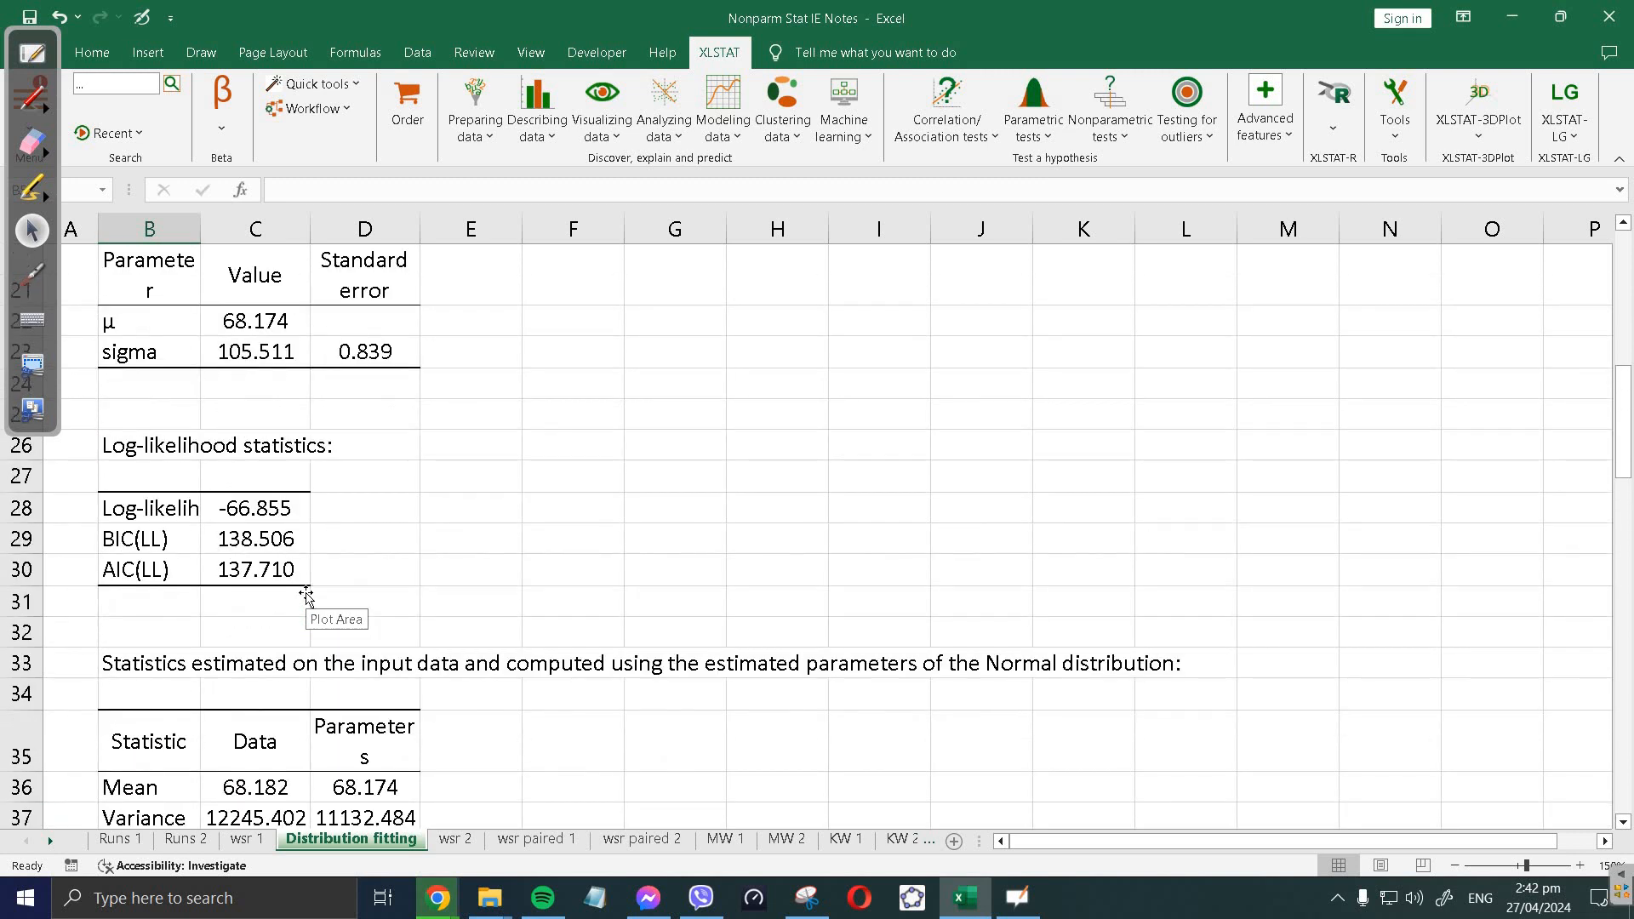
{"action": "scroll", "coordinate": [306, 596], "scroll_direction": "down", "scroll_amount": 5}
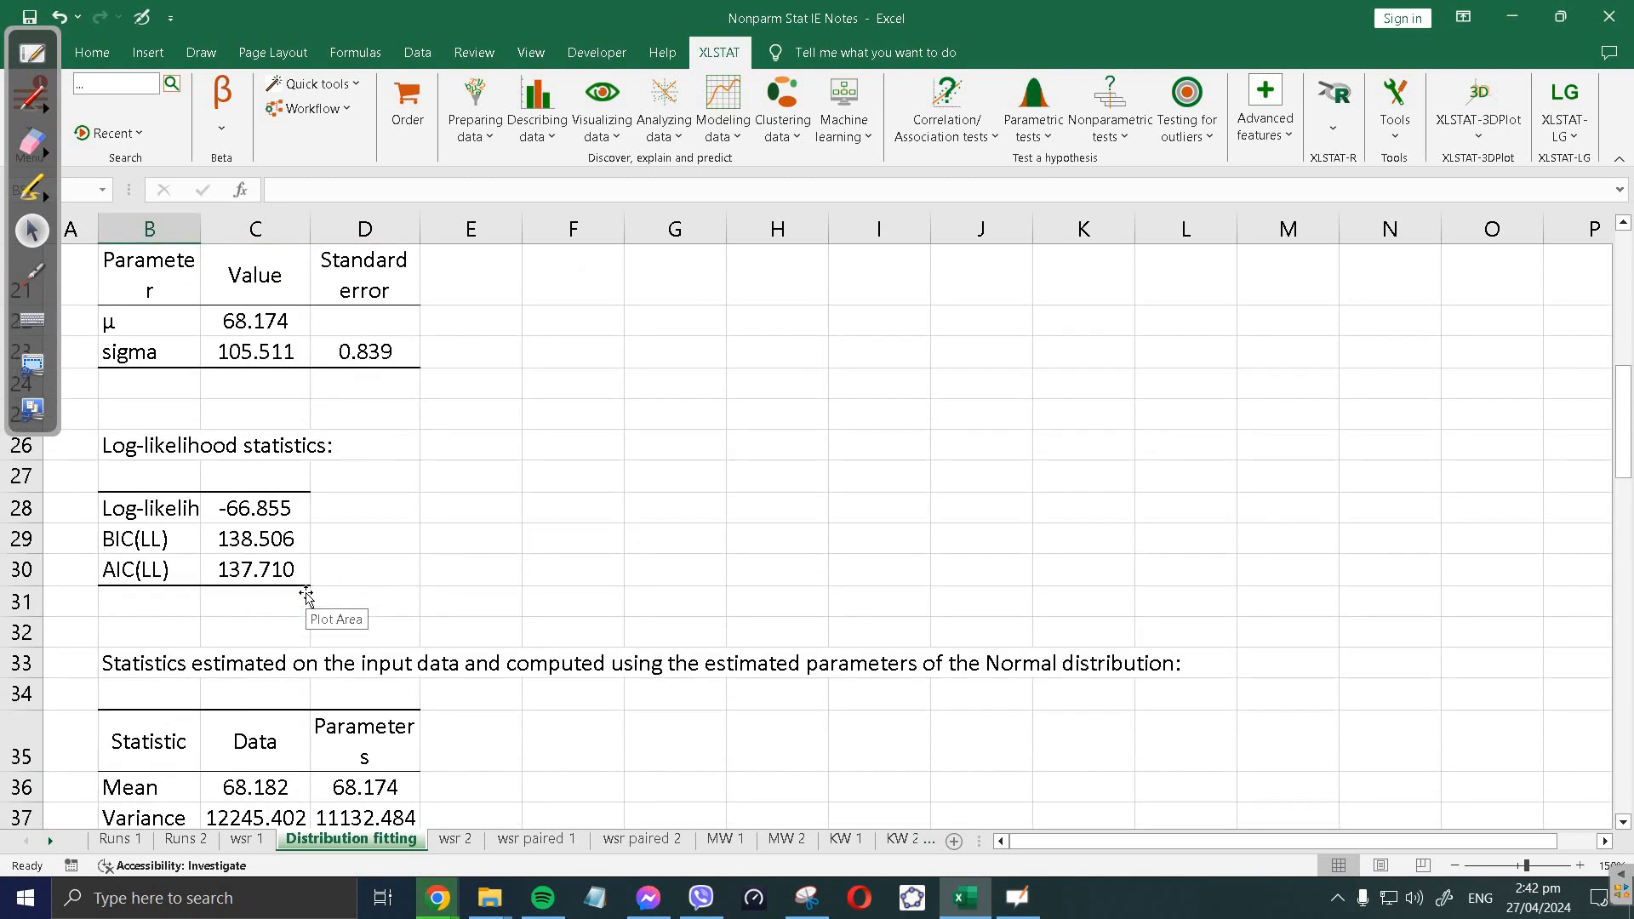